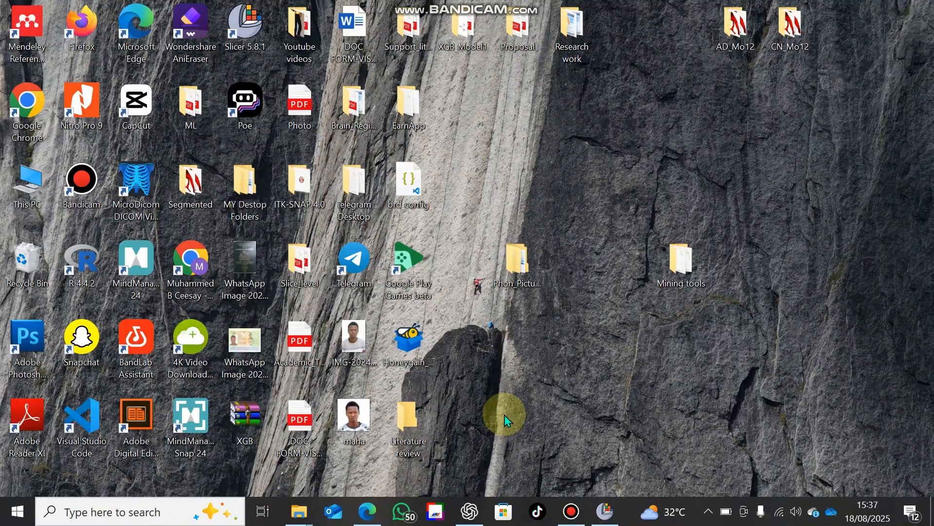
Switch to Microsoft Edge and open a new tab for a web search
left_click(368, 520)
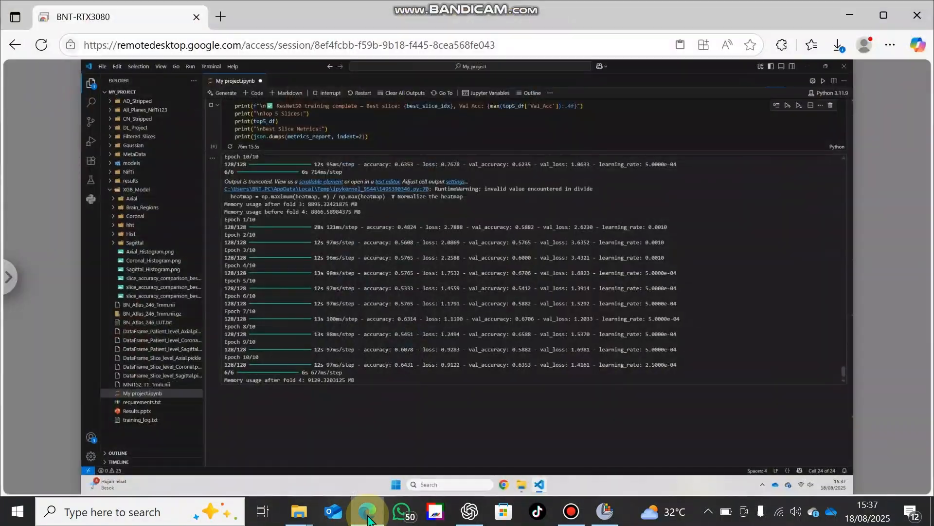
left_click(220, 19)
left_click(237, 42)
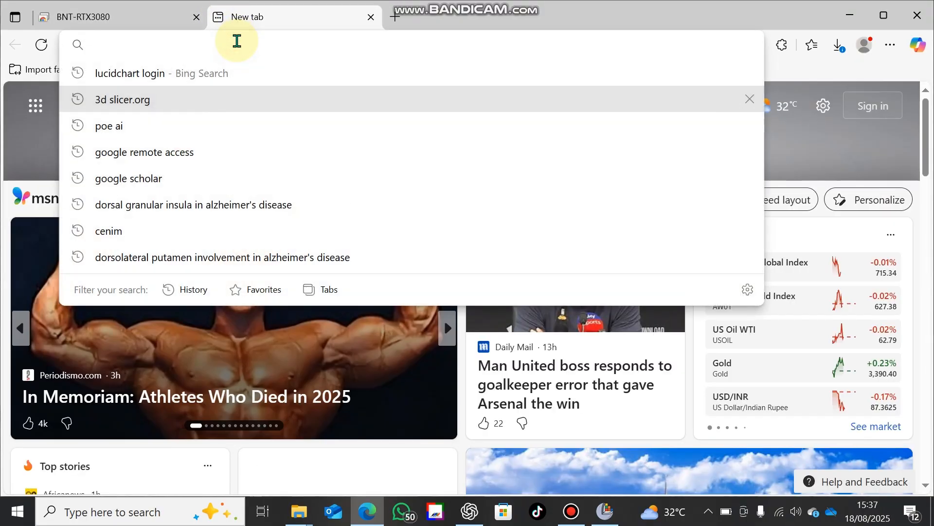
key("Down")
type("3d")
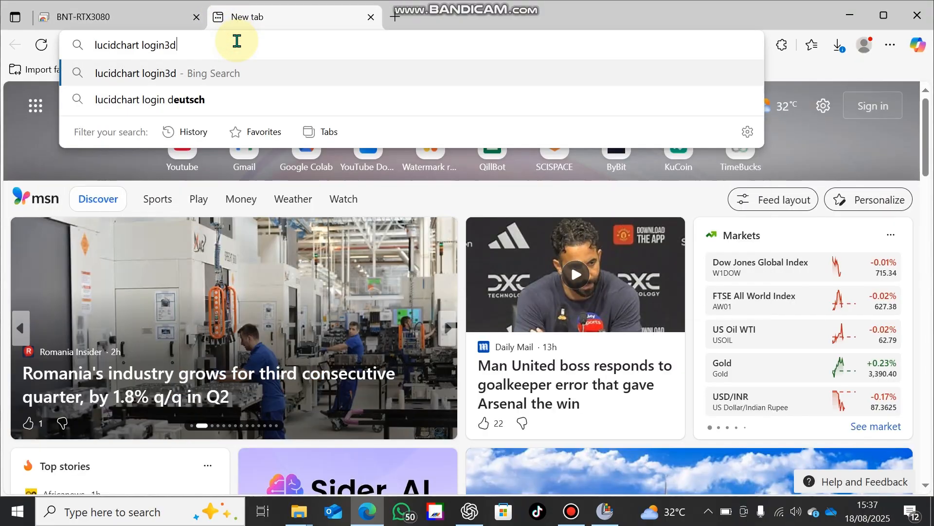
key("BackSpace")
key("BackSpace")
key("BackSpace")
key("BackSpace")
key("BackSpace")
key("BackSpace")
key("BackSpace")
key("BackSpace")
key("BackSpace")
key("BackSpace")
key("BackSpace")
key("BackSpace")
key("BackSpace")
key("BackSpace")
key("BackSpace")
key("BackSpace")
key("BackSpace")
key("BackSpace")
key("Tab")
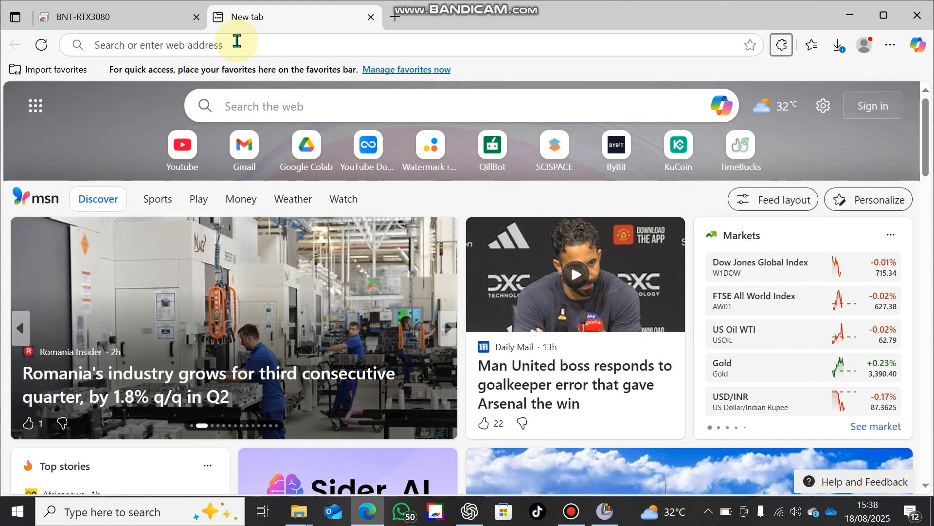
key("Tab")
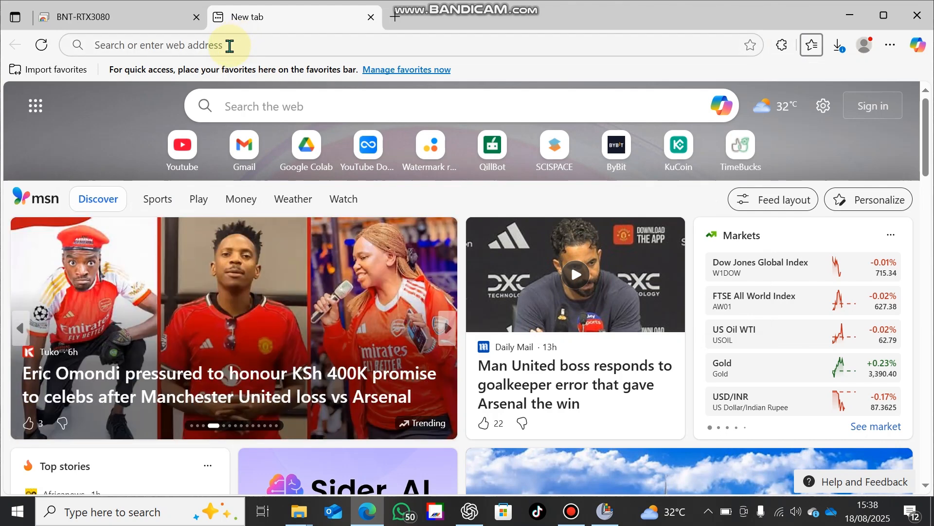
Search the web for "3D slicer.org"
left_click(229, 45)
type("3D")
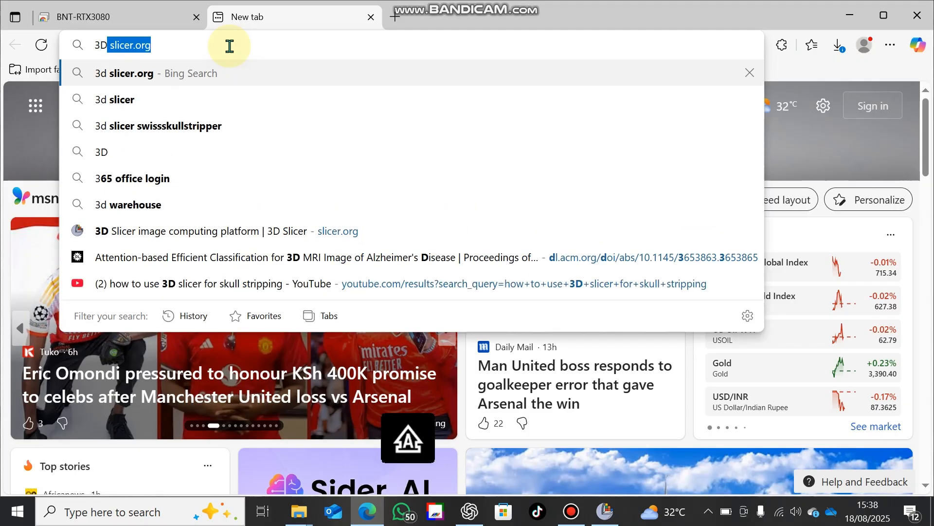
type(" slicer")
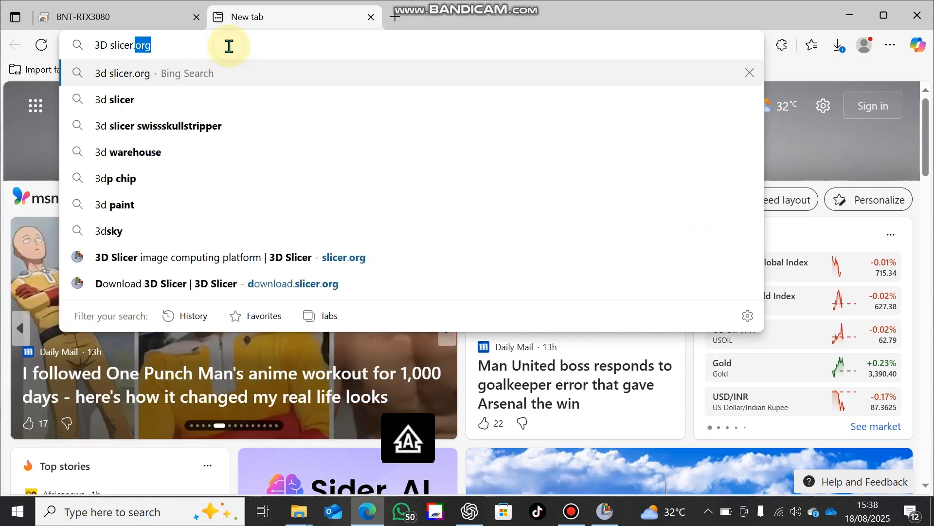
type(".org")
key("Return")
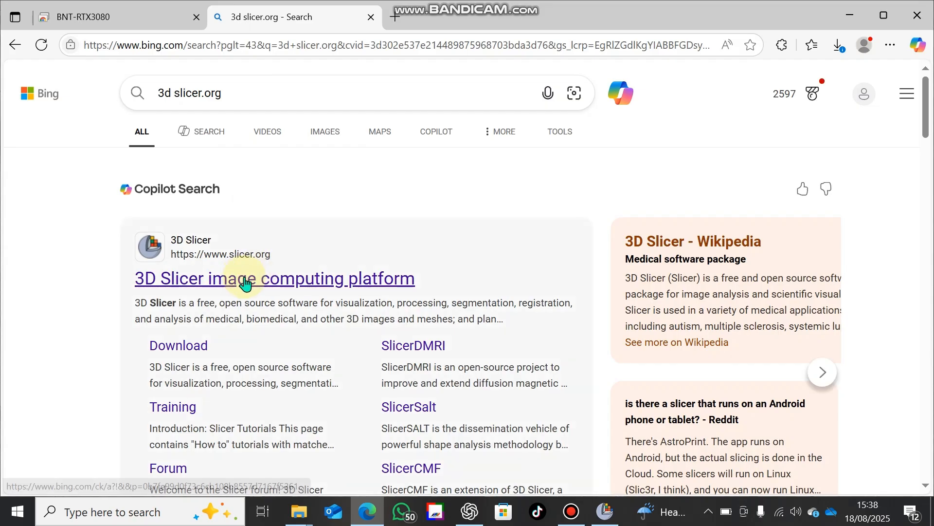
Open the 3D Slicer website from the search results and view the stable and preview releases on its download page
left_click(246, 281)
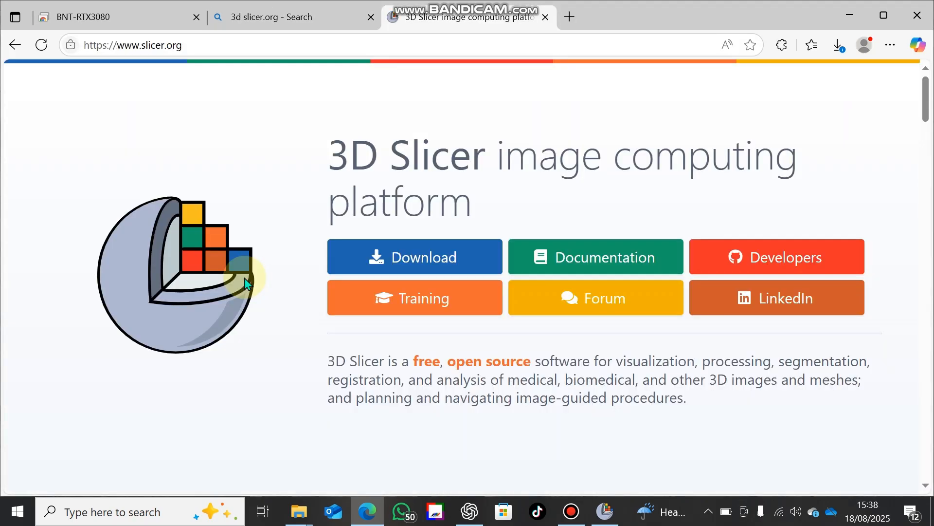
left_click(361, 262)
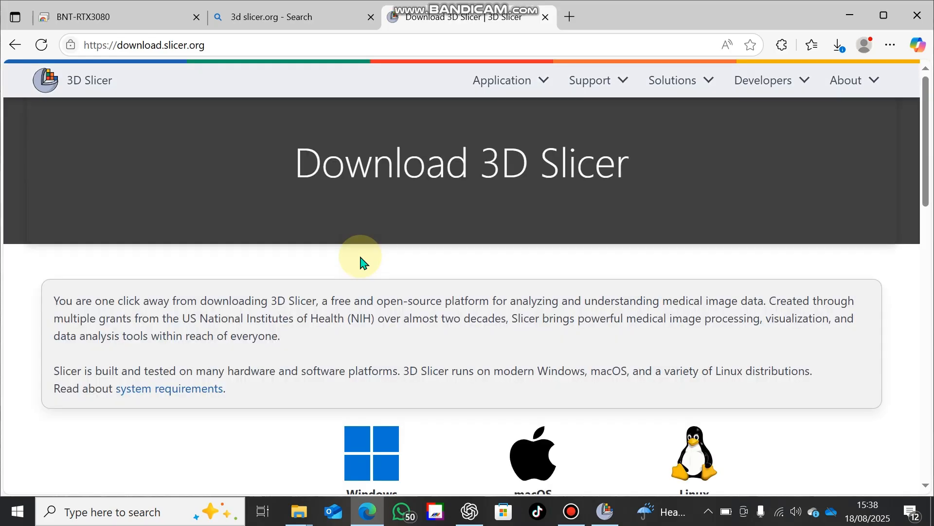
scroll(246, 454, "down", 2)
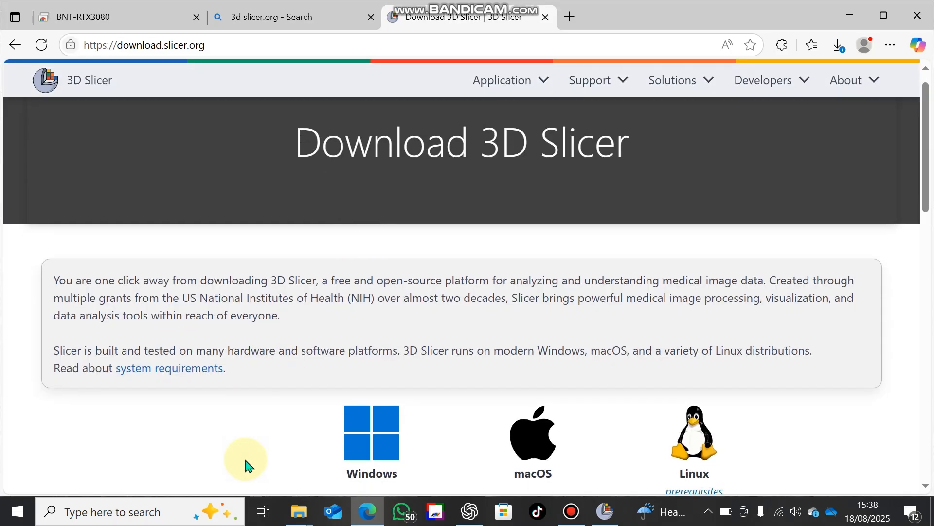
scroll(246, 462, "down", 1)
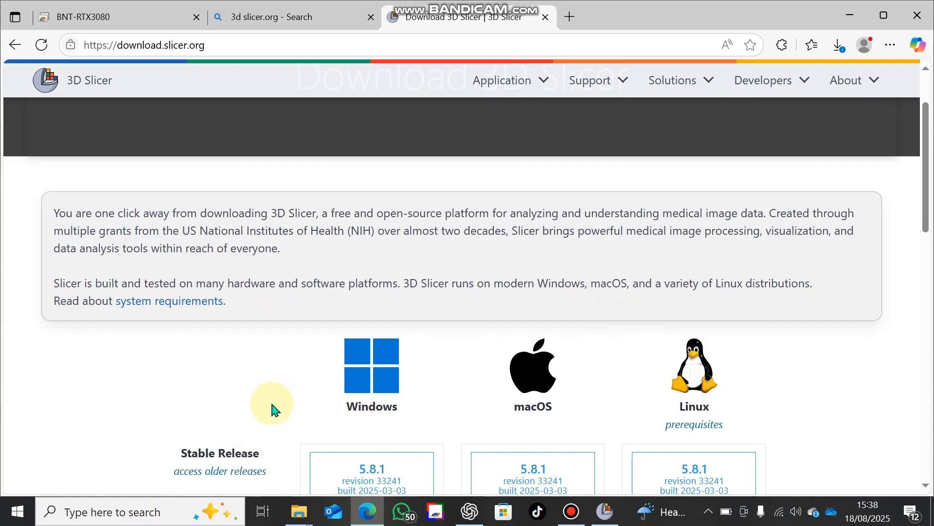
scroll(155, 436, "down", 1)
scroll(155, 435, "down", 3)
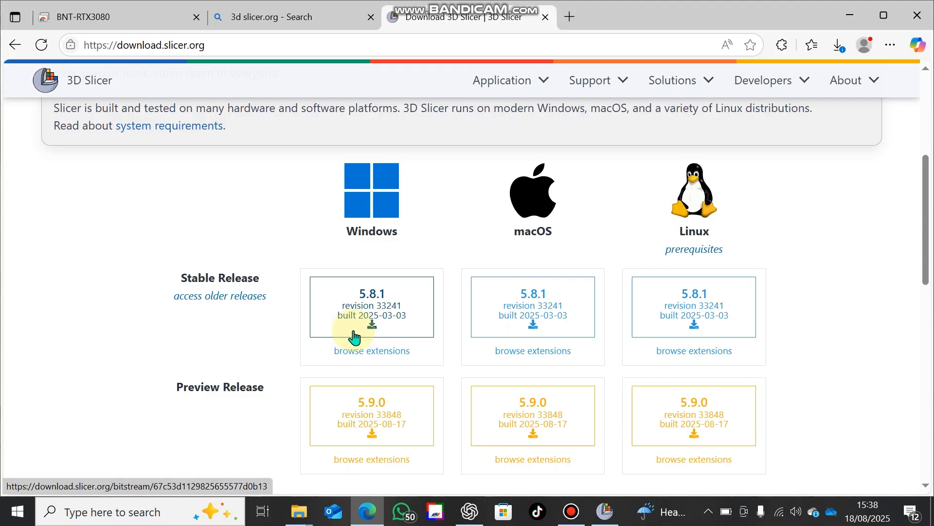
Leave the browser, closing the download page, and launch Slicer 5.8.1 from the desktop
left_click(545, 18)
left_click(849, 16)
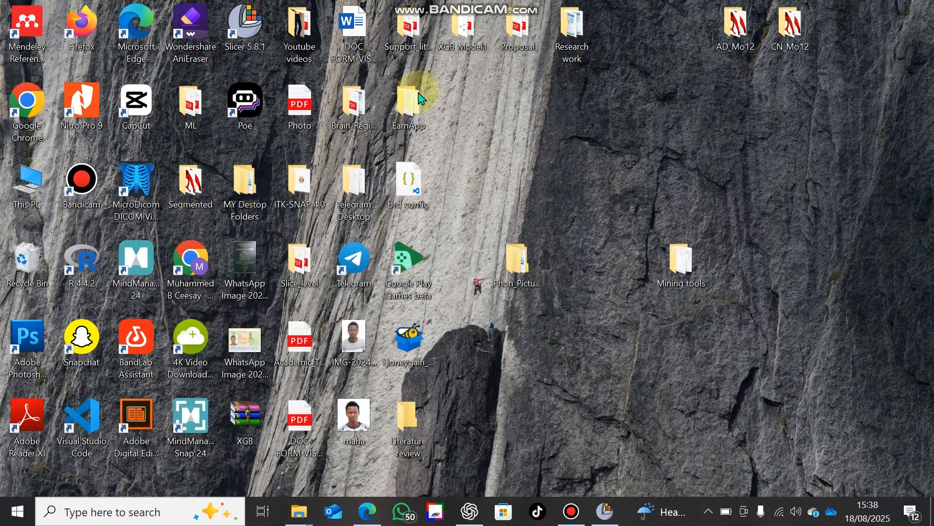
left_click(257, 43)
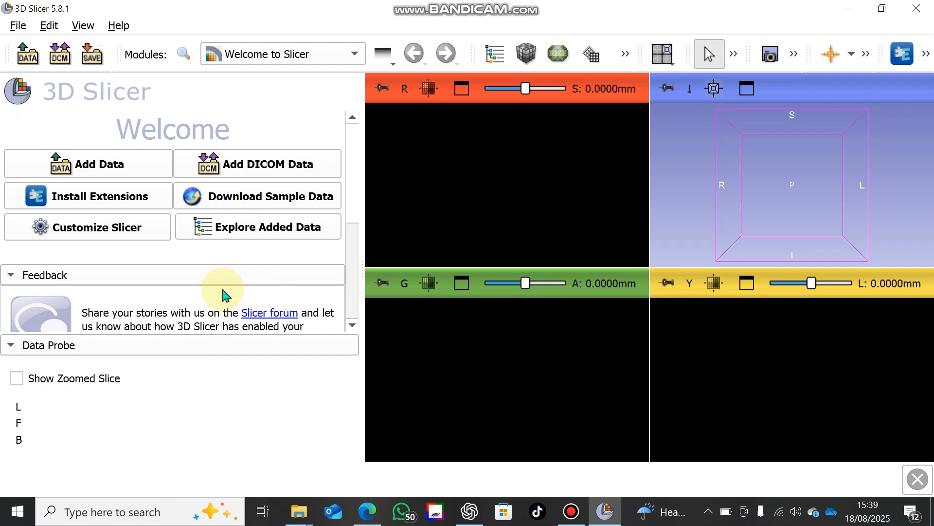
Check the installed extensions in the Extensions Manager, then close it
left_click(86, 196)
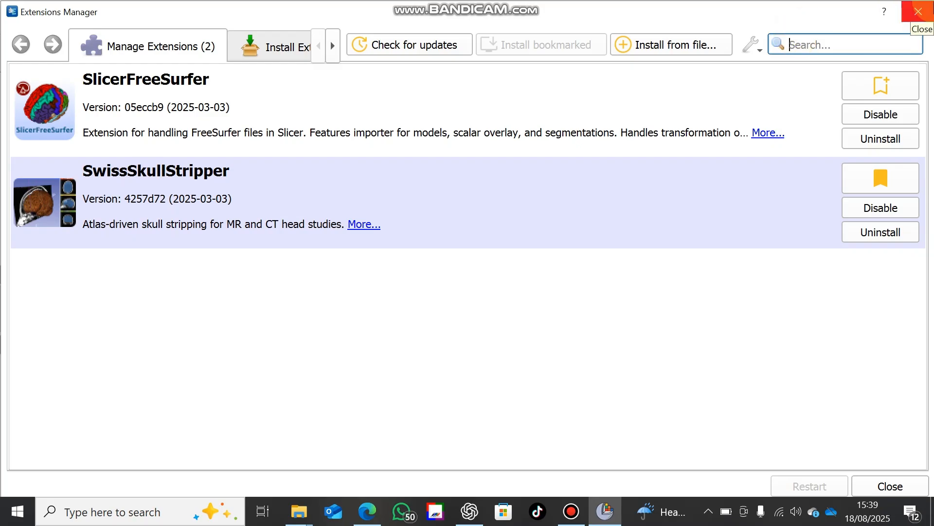
left_click(919, 12)
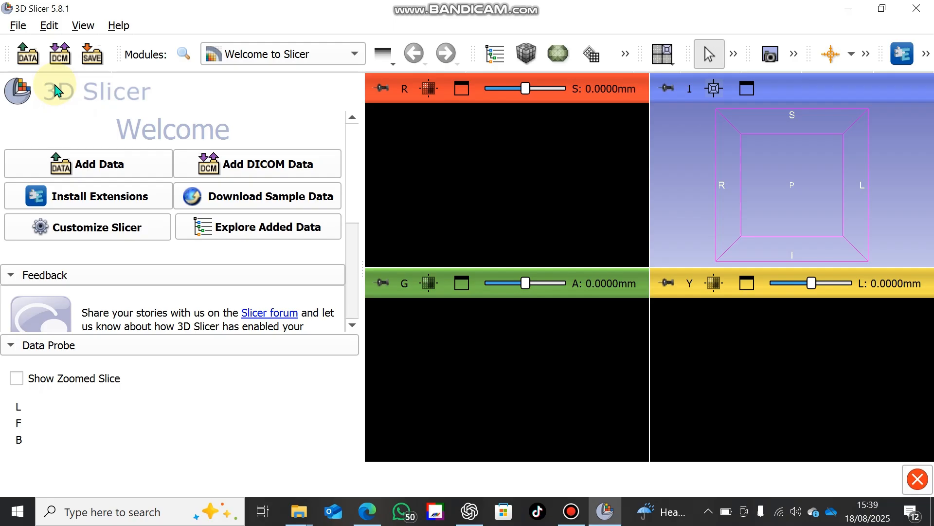
Start adding data to the scene by choosing individual files
left_click(33, 63)
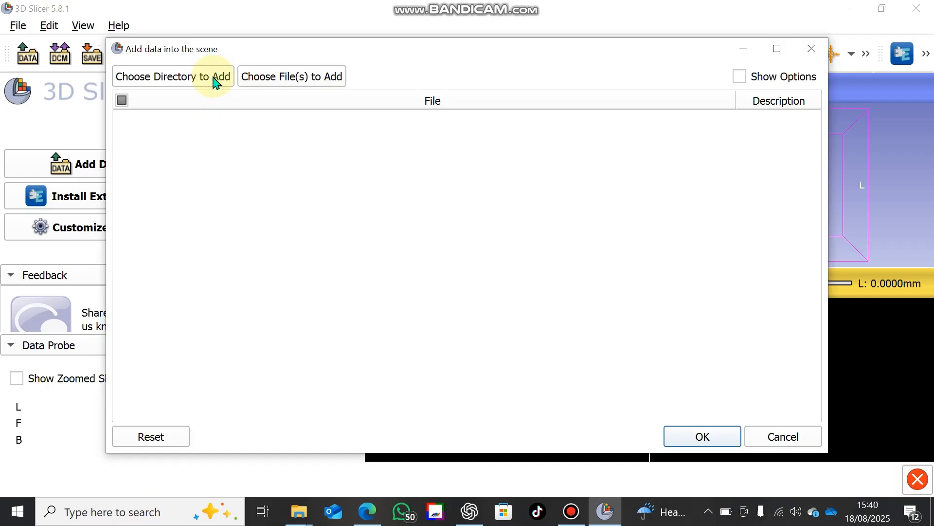
left_click(254, 79)
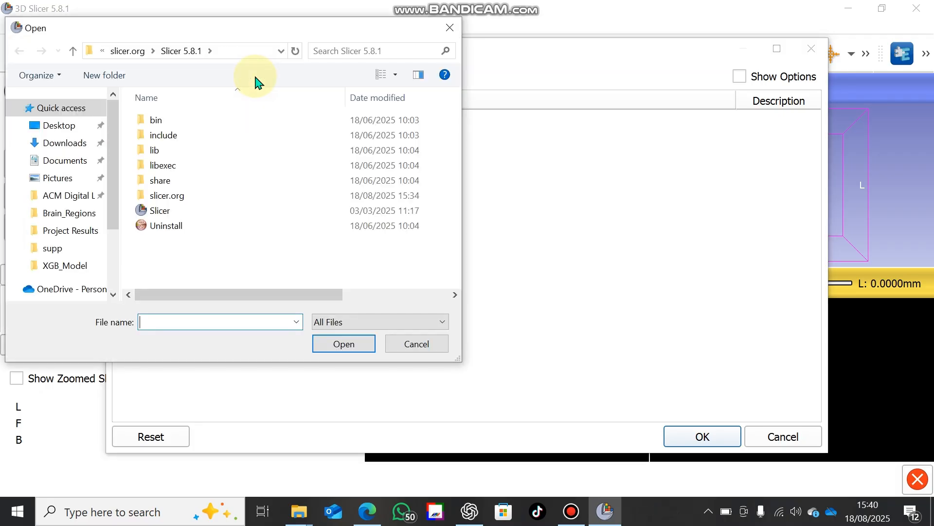
left_click(68, 128)
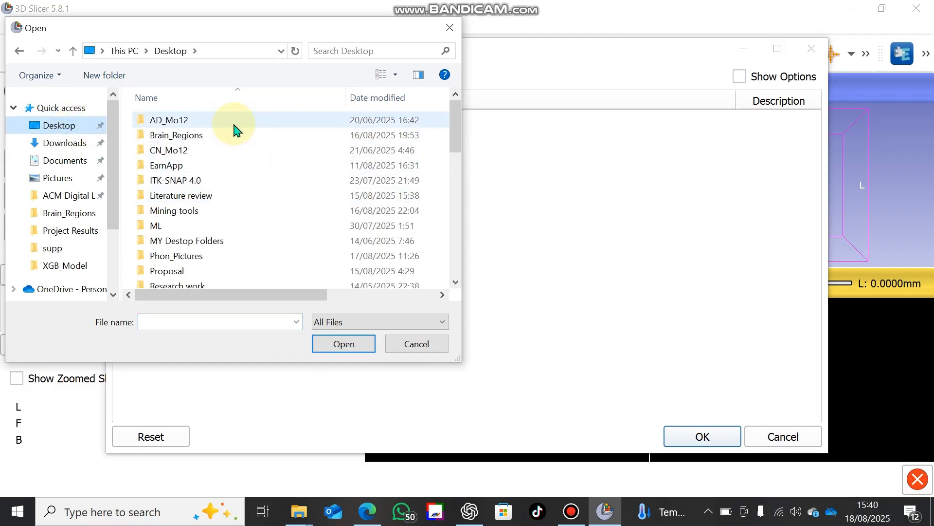
double_click(234, 121)
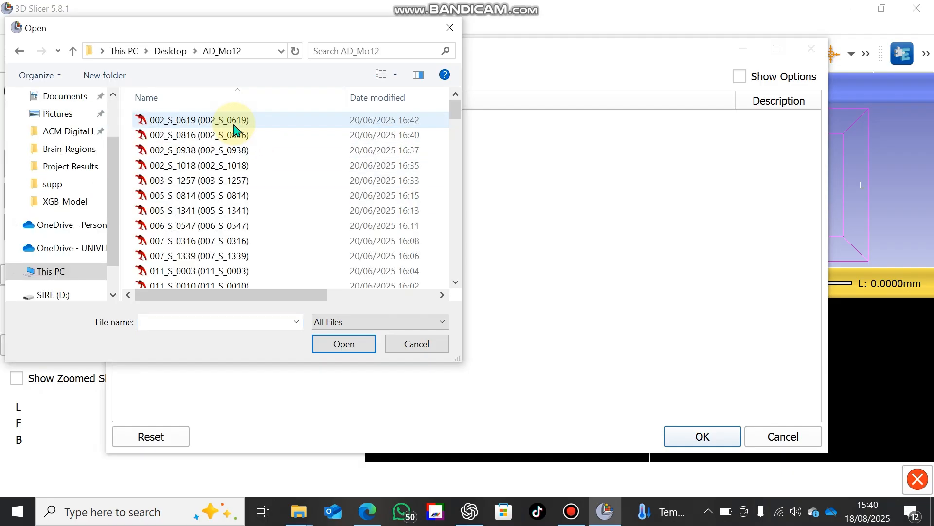
left_click(19, 50)
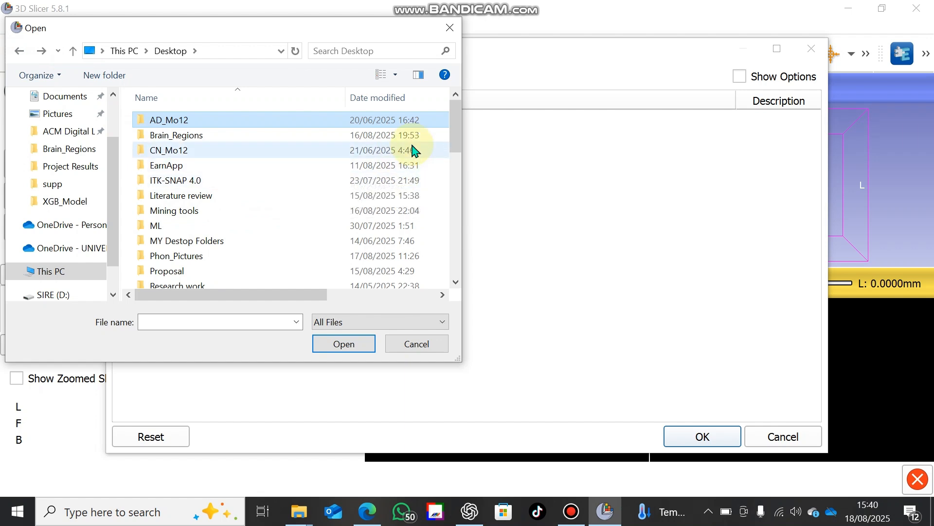
left_click_drag(458, 157, 460, 180)
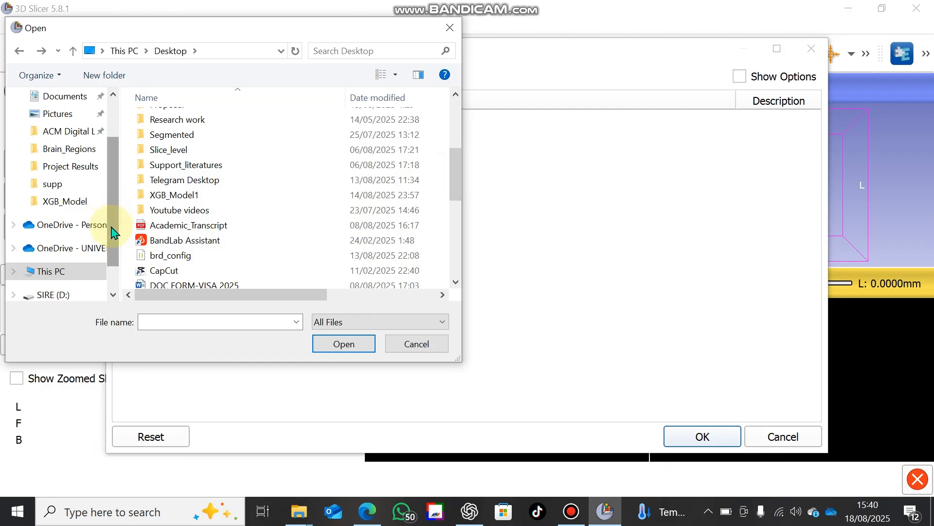
Browse to drive SIRE (D:) and open the first subject folder inside AD-54
left_click_drag(112, 227, 114, 249)
left_click(57, 263)
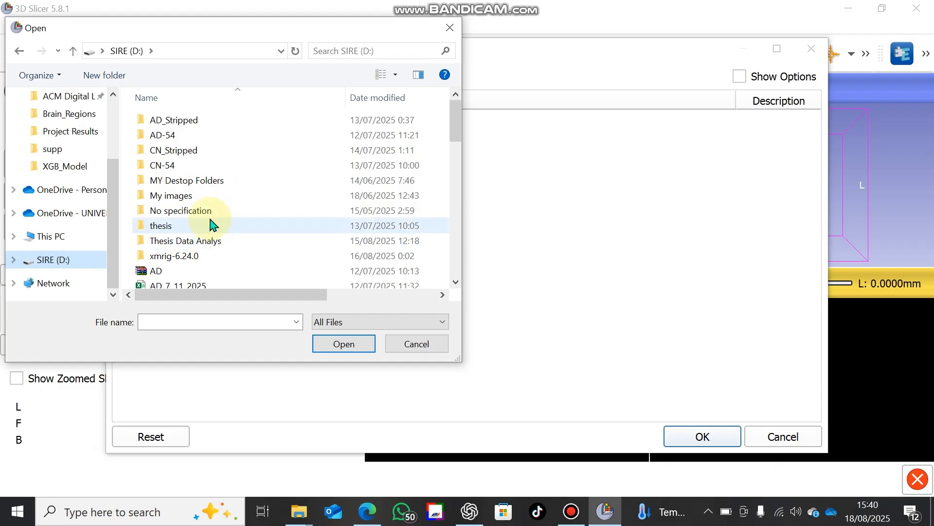
double_click(198, 137)
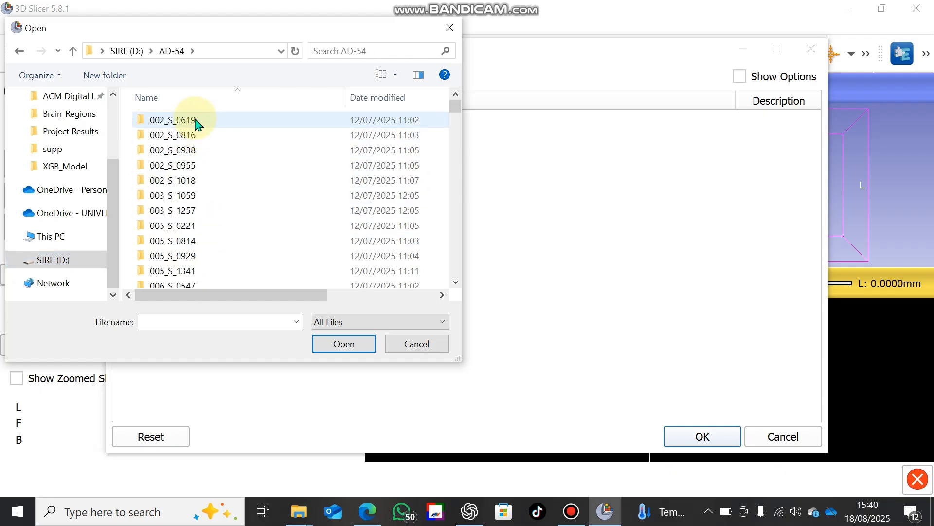
left_click(193, 120)
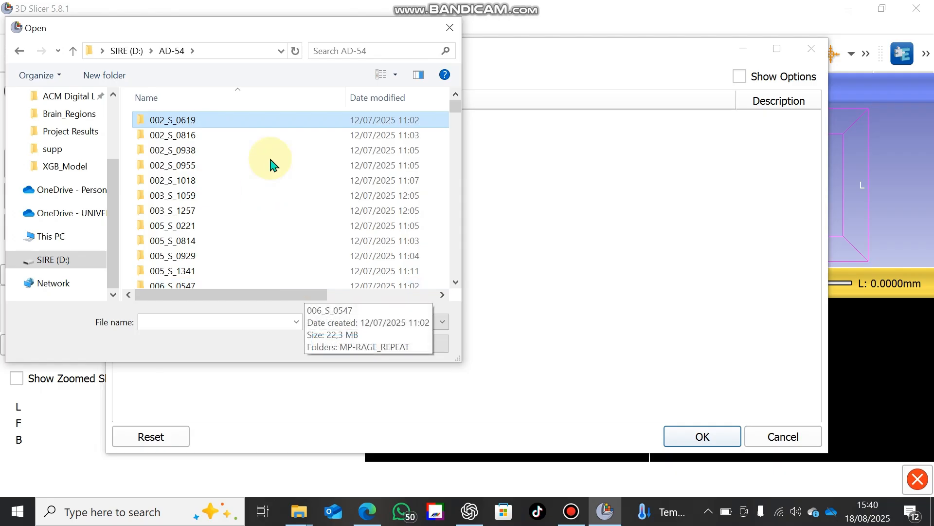
double_click(253, 126)
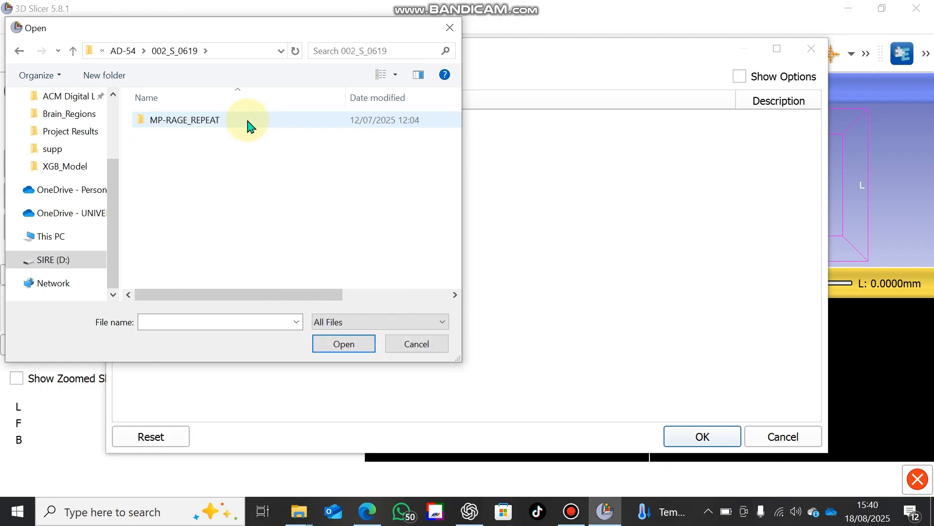
Add the first DICOM file from the I116120 folder under MP-RAGE_REPEAT and import it with the DICOM import option
double_click(251, 125)
double_click(247, 124)
left_click(248, 125)
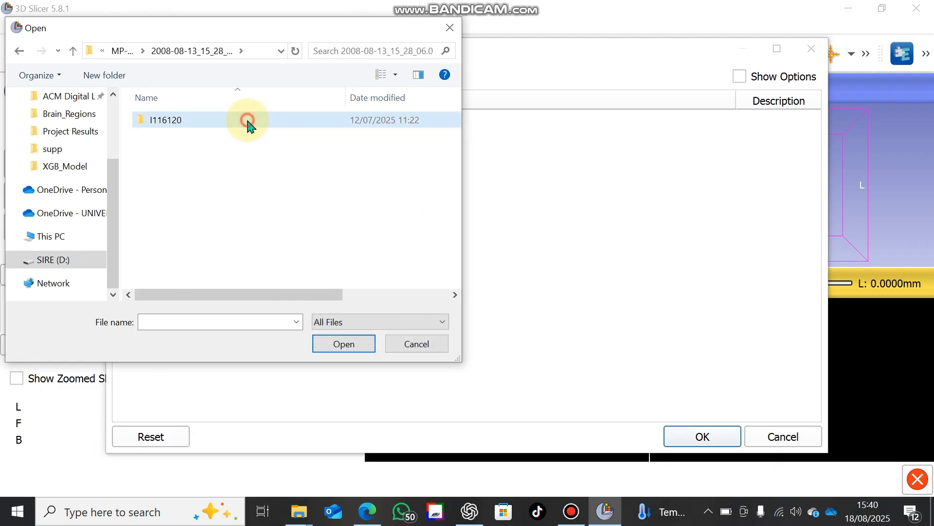
left_click(248, 125)
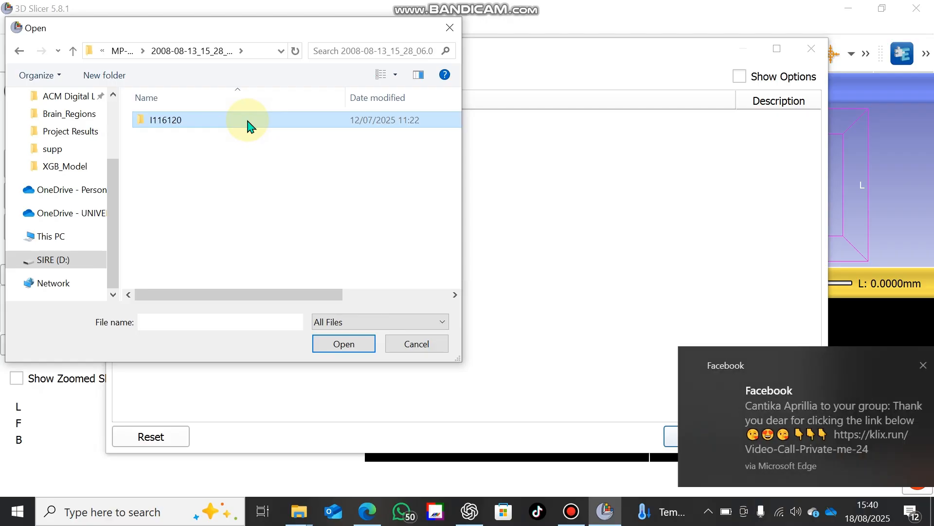
left_click(248, 125)
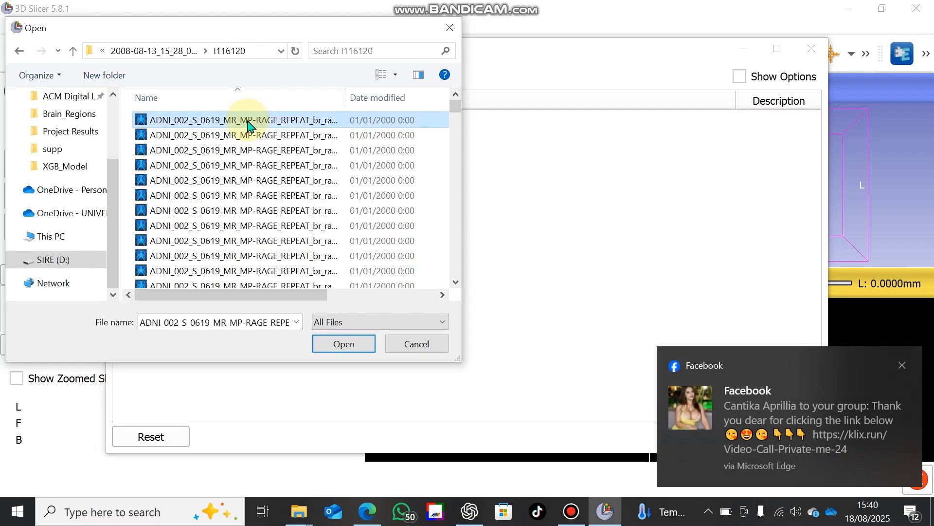
left_click(360, 348)
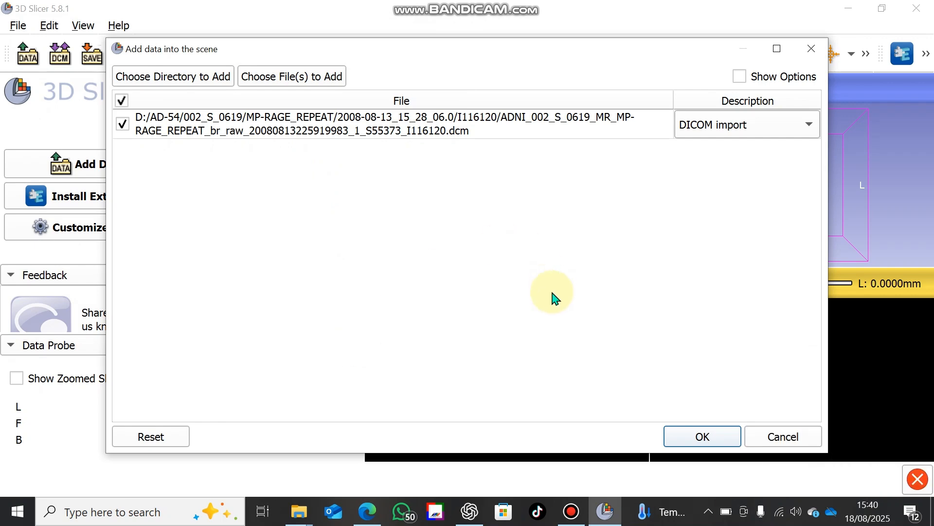
left_click(719, 436)
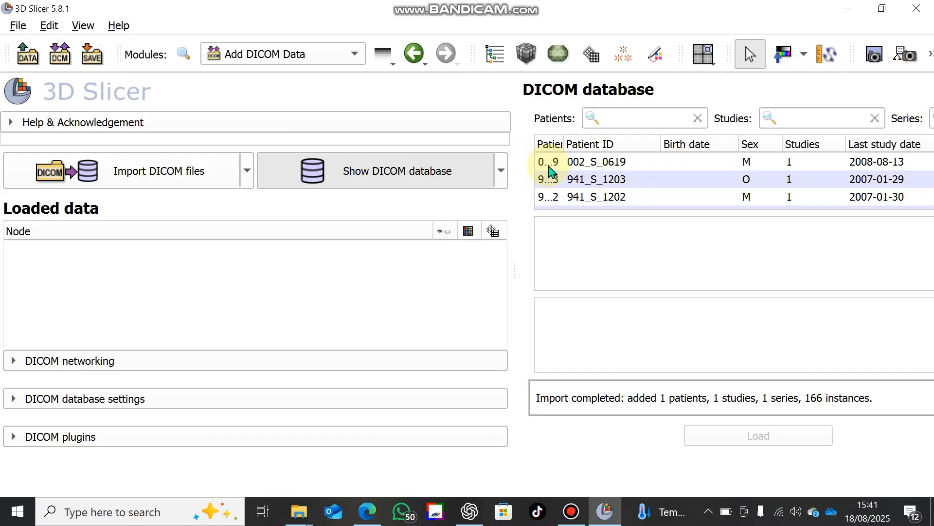
Load the imported patient's MP-RAGE REPEAT series from the DICOM database into the scene
left_click(580, 161)
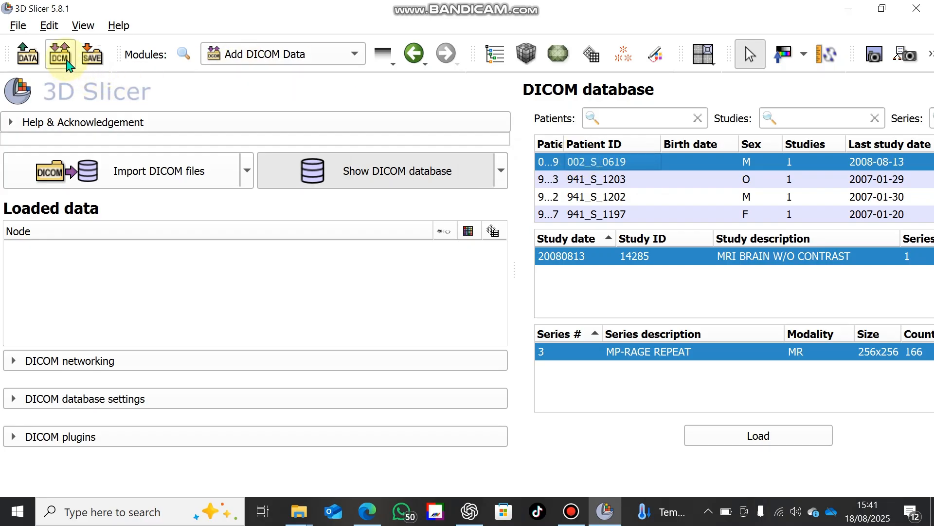
left_click(558, 162)
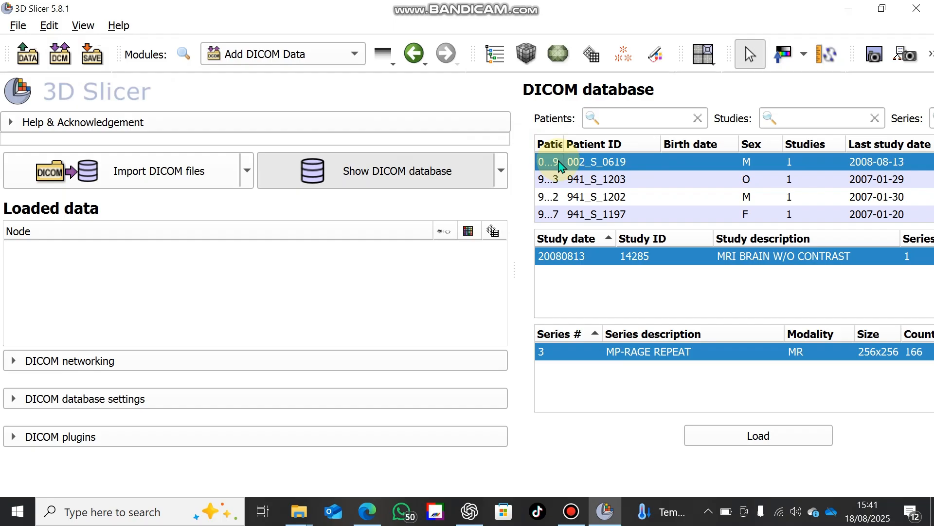
left_click(756, 443)
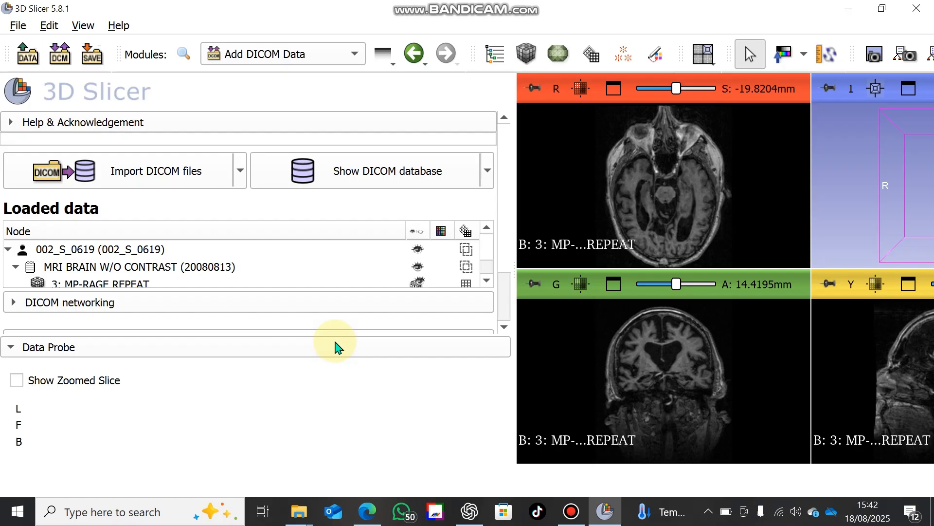
Copy the name of the loaded patient node in the data tree
double_click(155, 252)
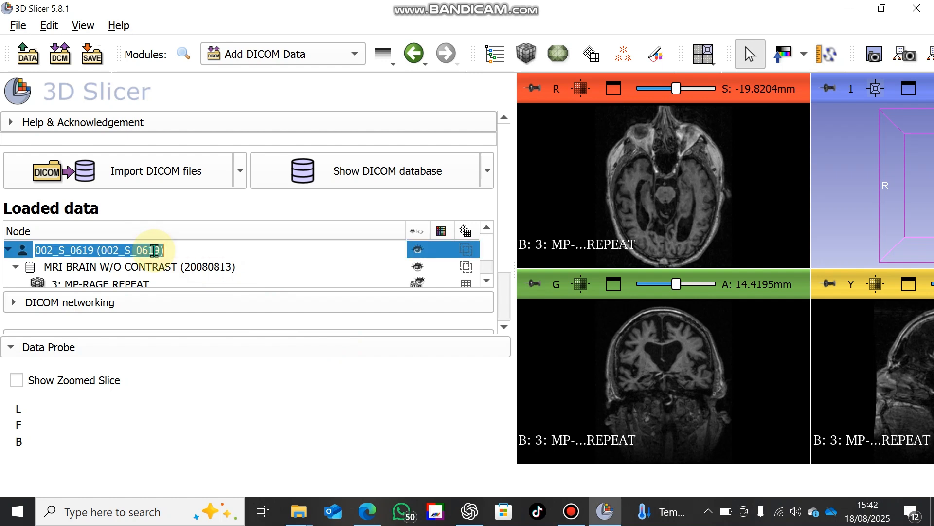
left_click(223, 248)
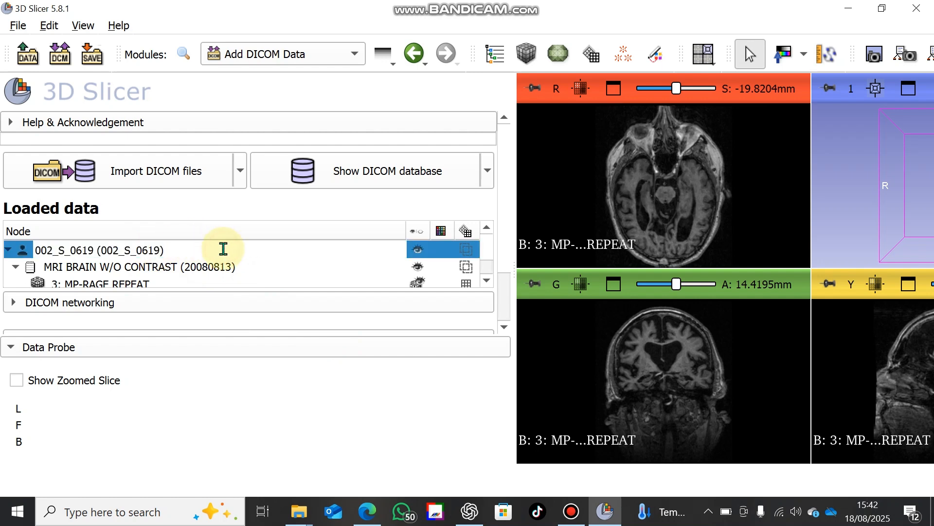
left_click(232, 233)
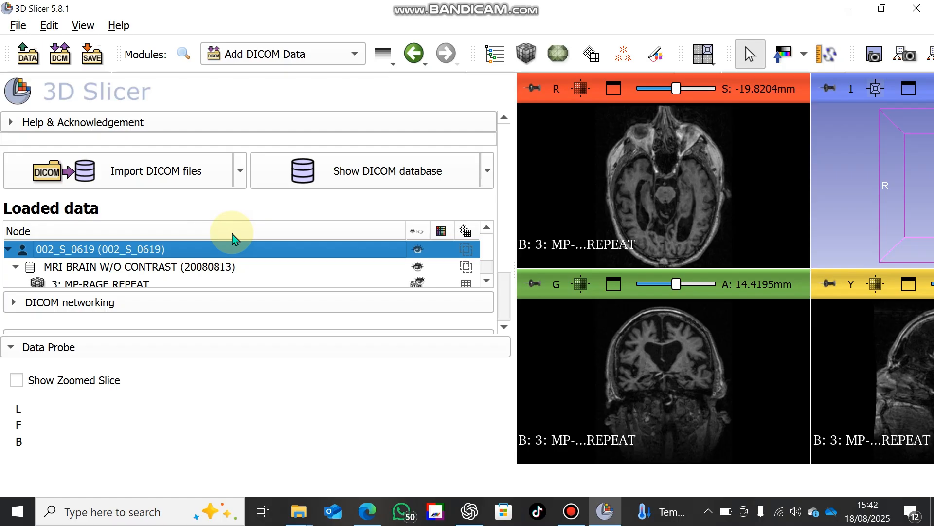
double_click(148, 247)
key("ctrl+c")
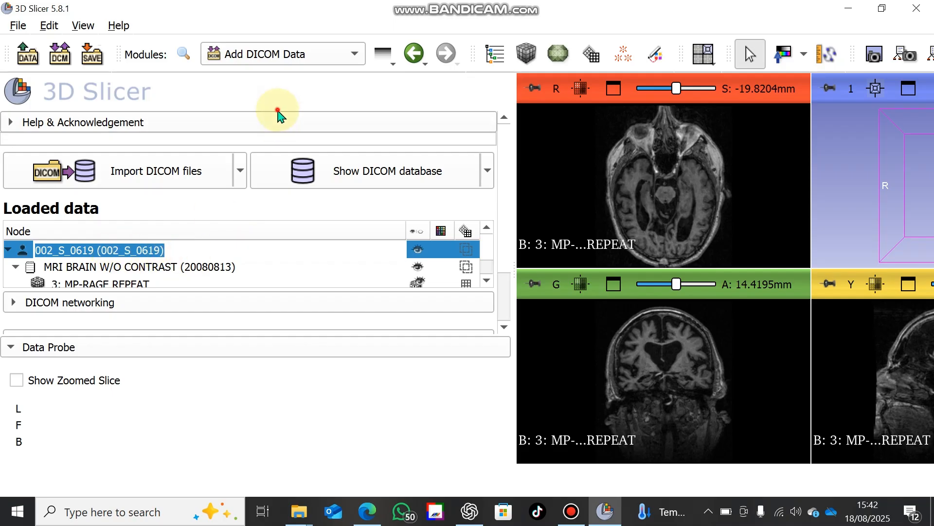
Switch to the Swiss Skull Stripper module and choose 3: MP-RAGE REPEAT as the patient volume
left_click(280, 56)
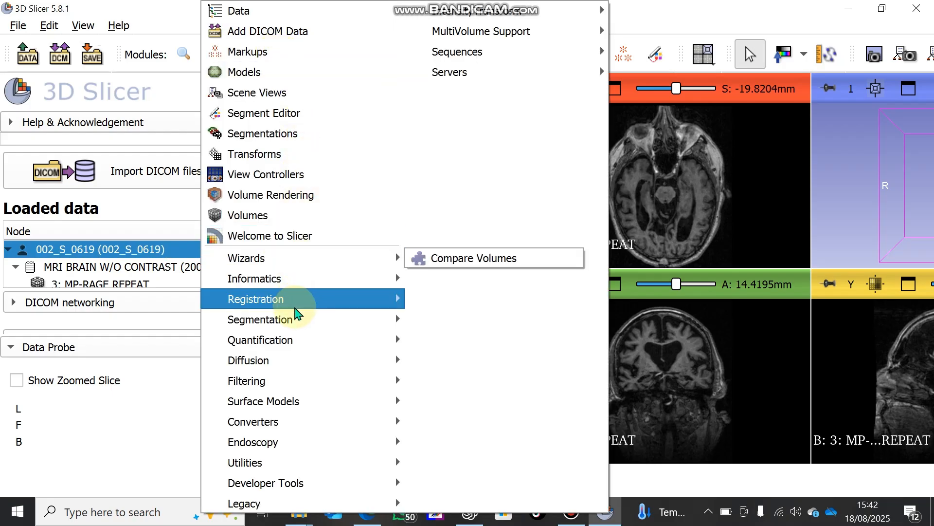
mouse_move(295, 317)
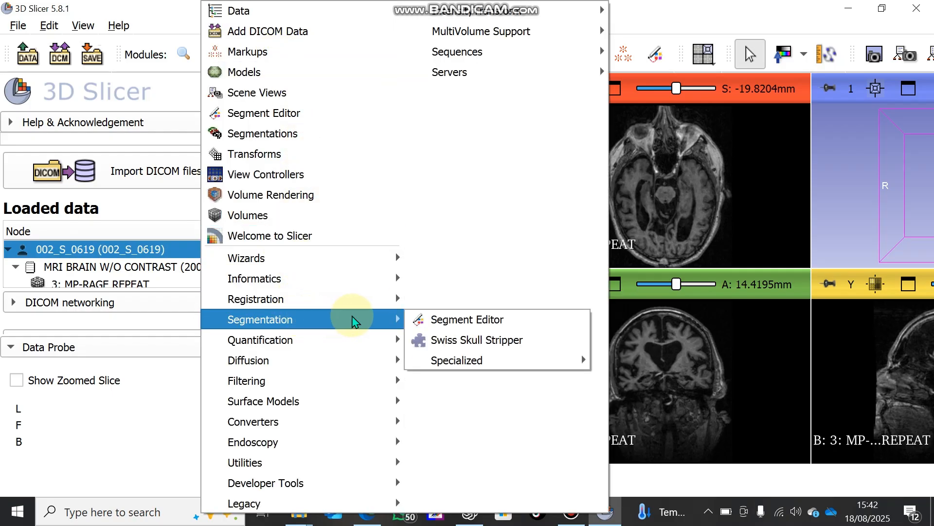
left_click(440, 343)
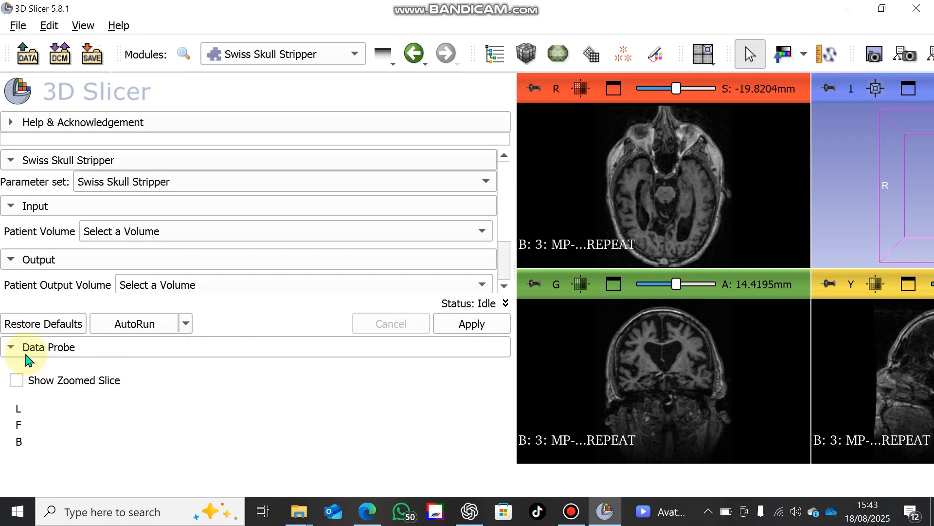
left_click(11, 347)
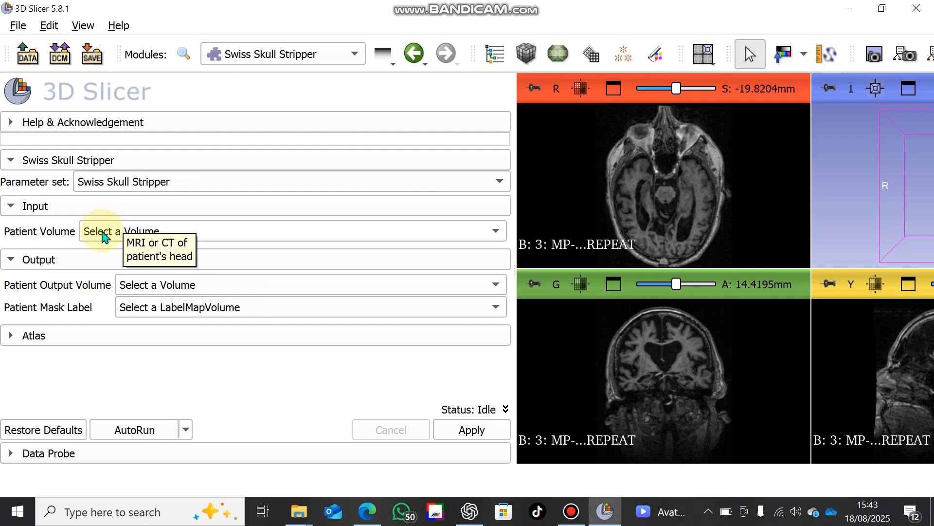
left_click(121, 233)
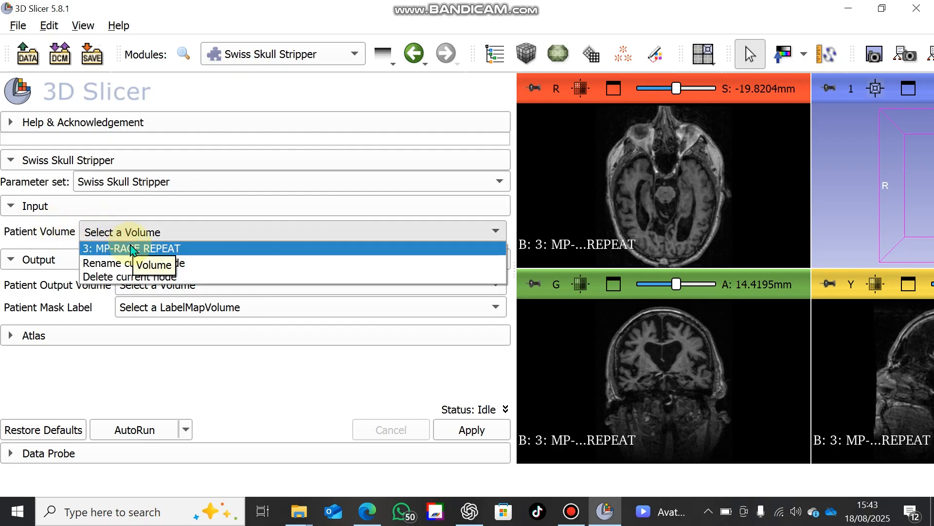
left_click(140, 248)
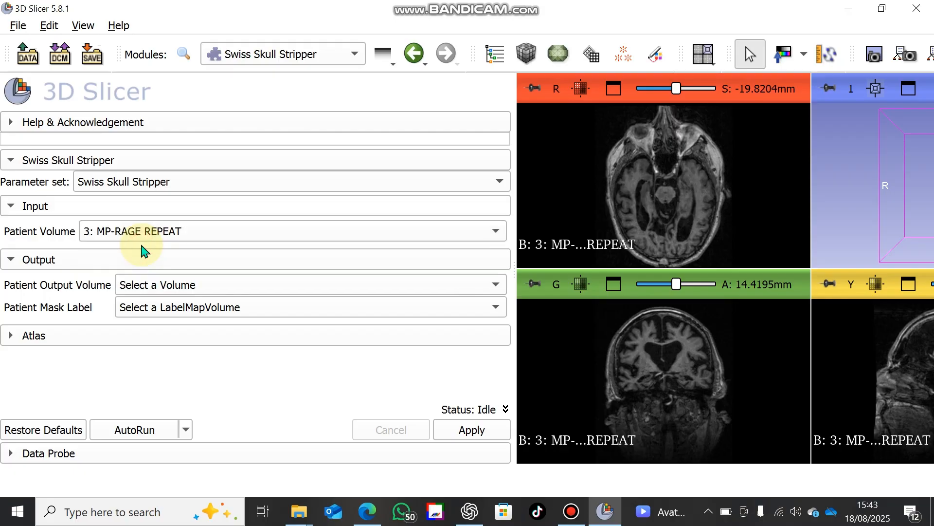
Create a new patient output volume named with the copied patient node name
left_click(169, 287)
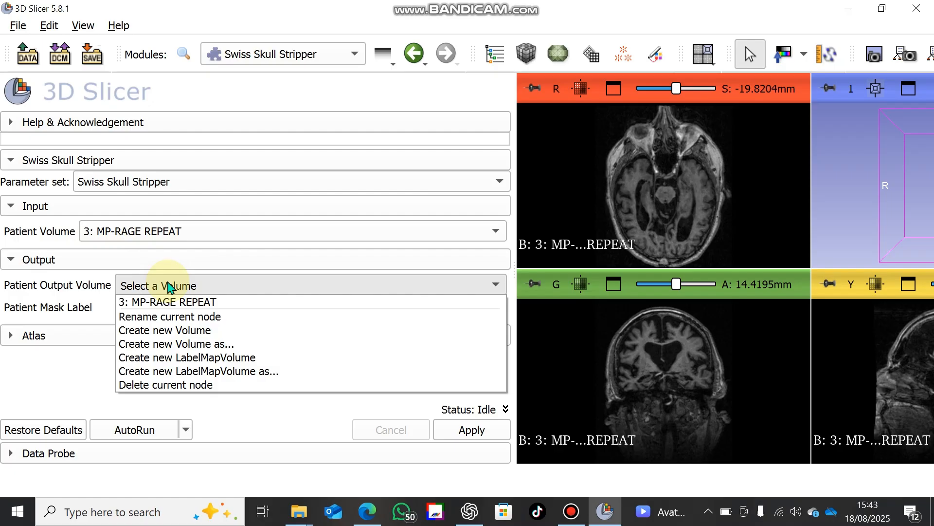
left_click(212, 344)
key("ctrl+v")
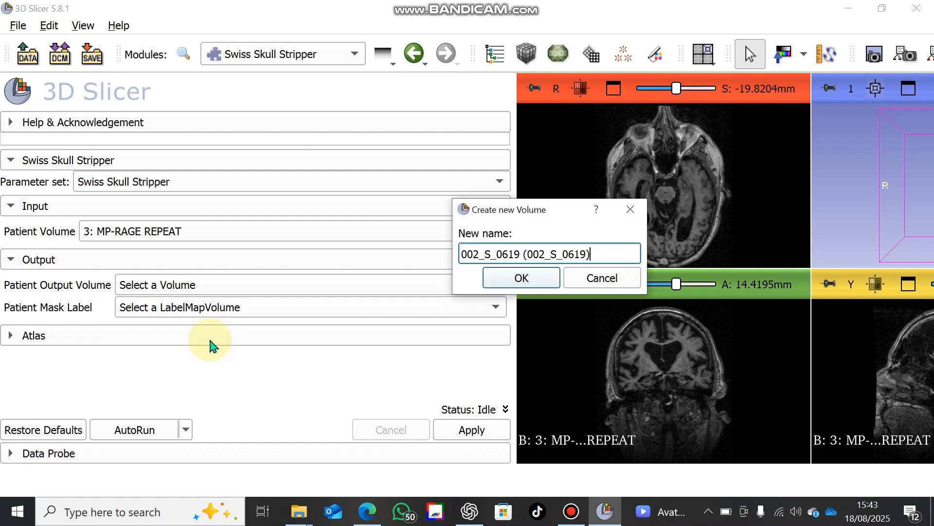
left_click(518, 281)
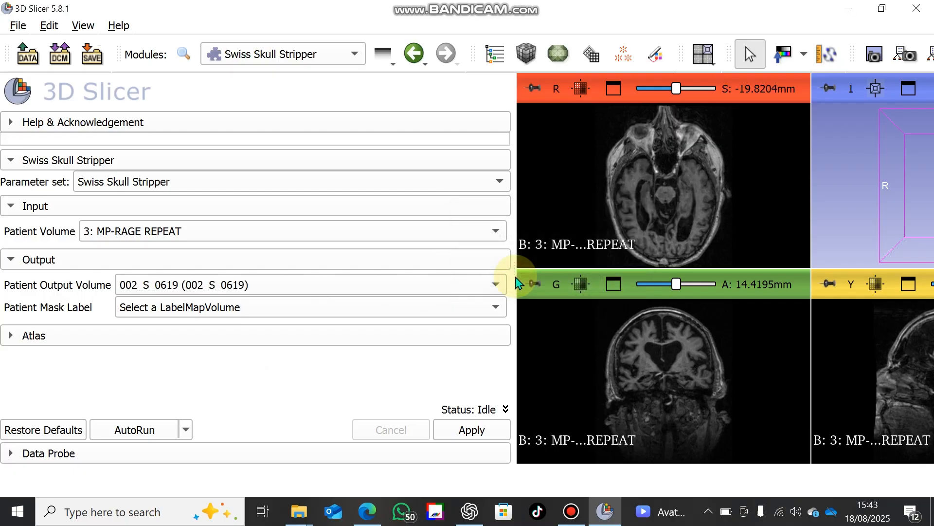
Create a new label map volume for the patient mask label and run the skull stripping
left_click(303, 308)
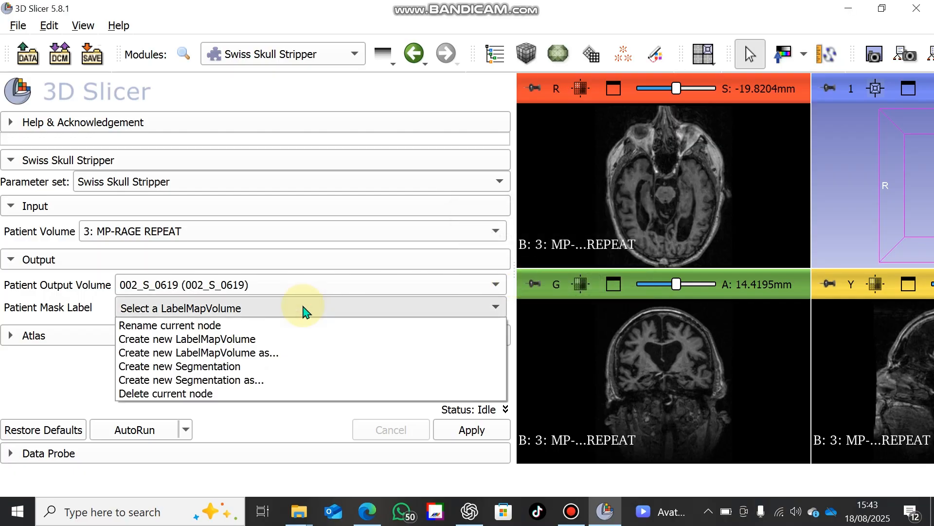
left_click(268, 343)
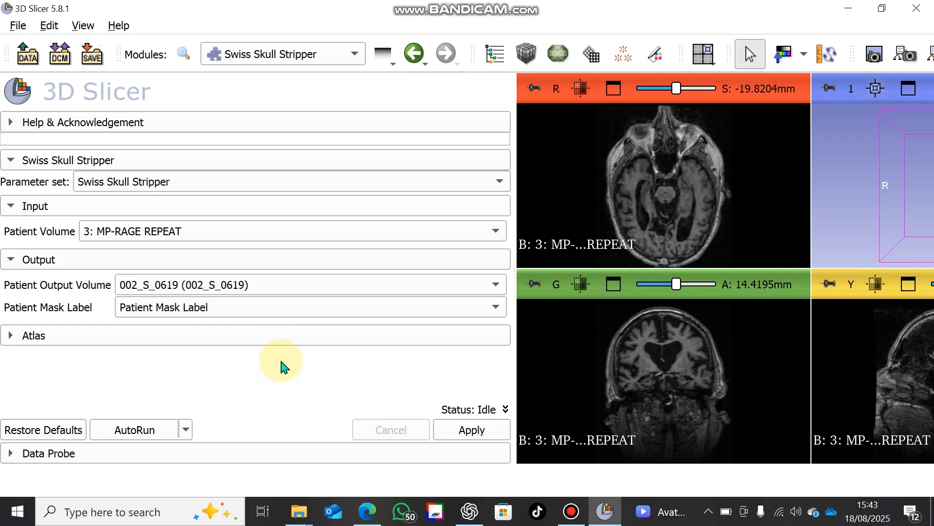
left_click(467, 430)
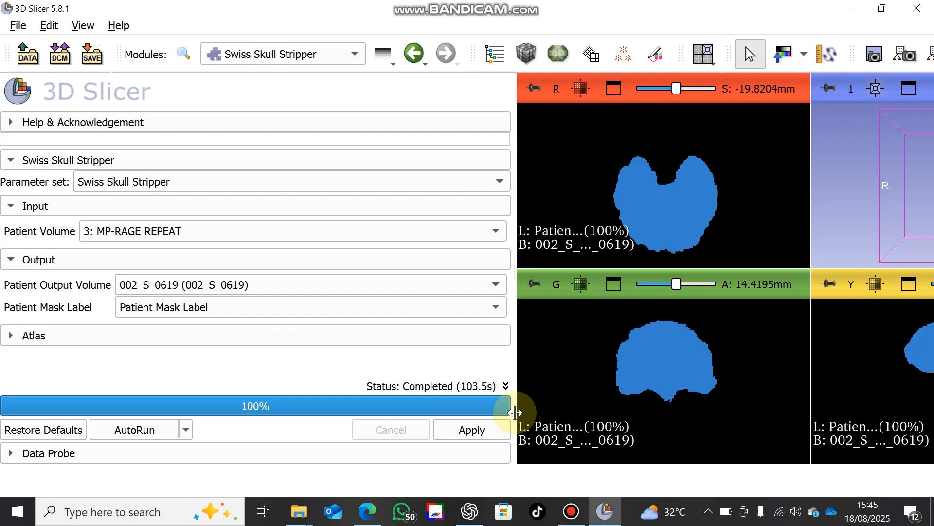
left_click(462, 431)
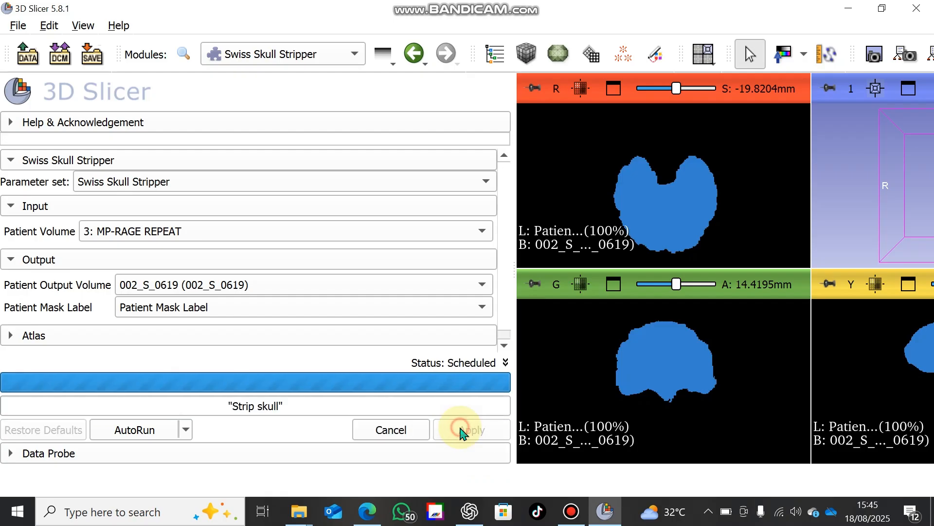
left_click(413, 428)
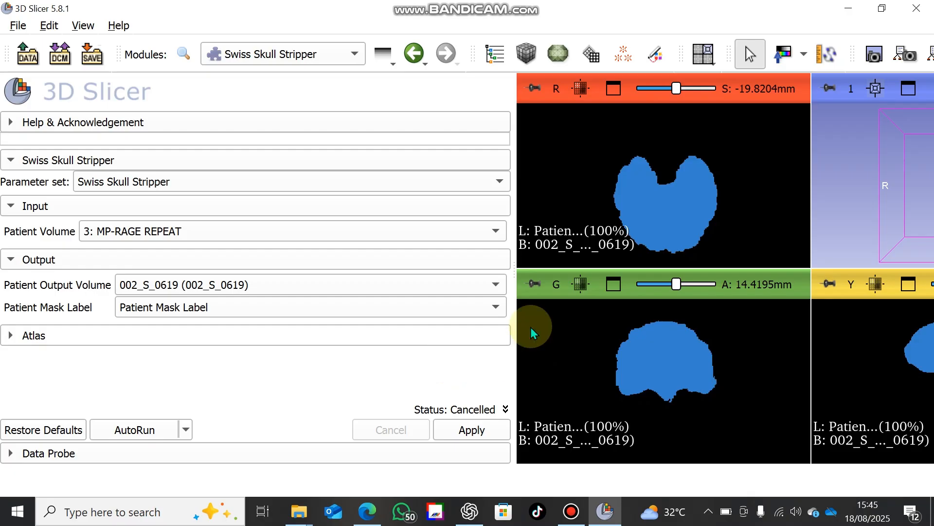
Switch to the Segment Editor and add a new segment to the segmentation of the skull-stripped volume
left_click(287, 53)
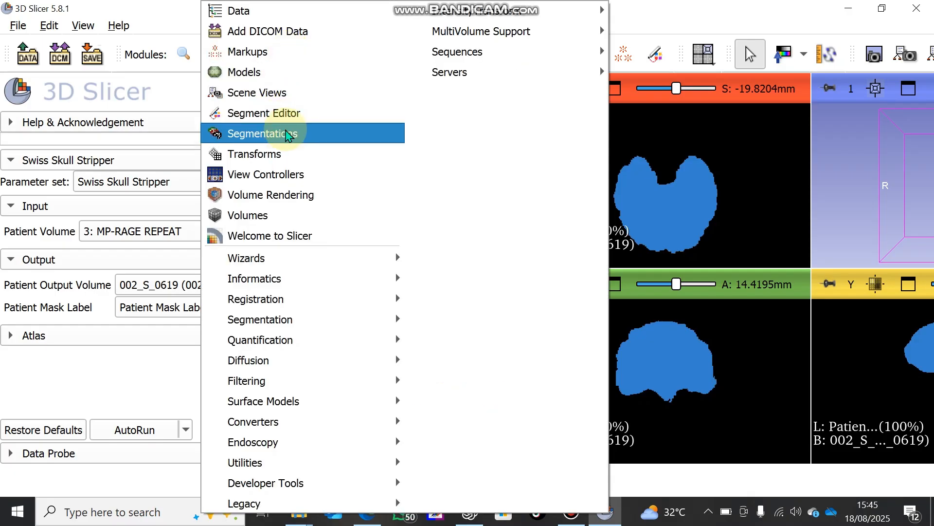
left_click(286, 121)
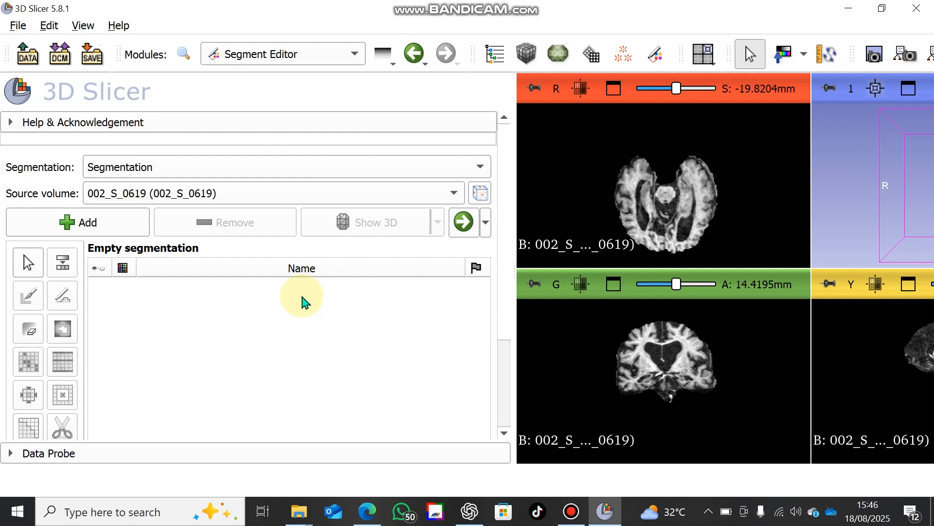
left_click(117, 234)
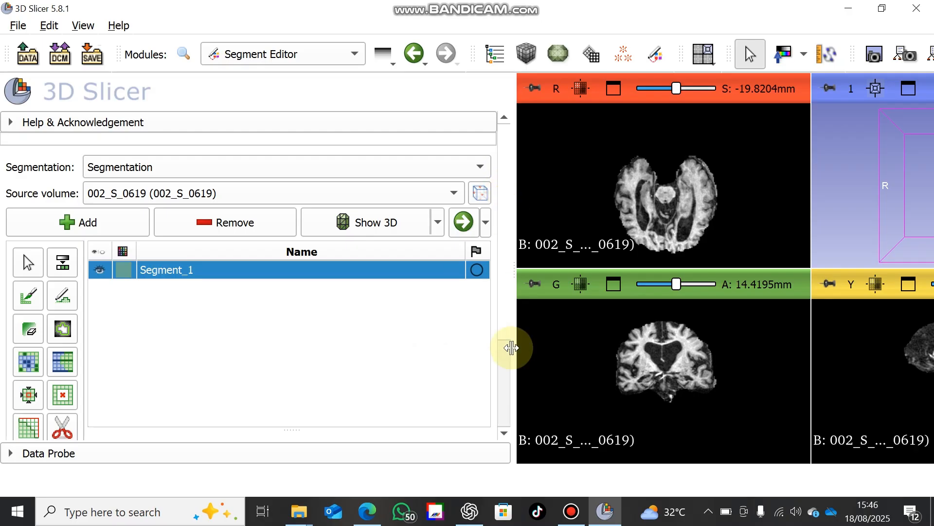
Threshold the new segment with an intensity range from 401.02 to 5921.00 and apply it
left_click_drag(505, 322, 507, 368)
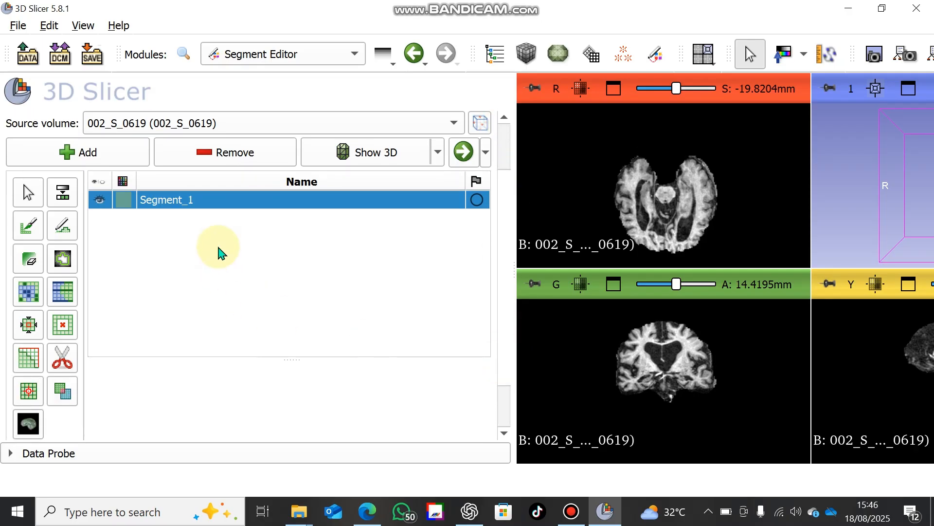
left_click(71, 200)
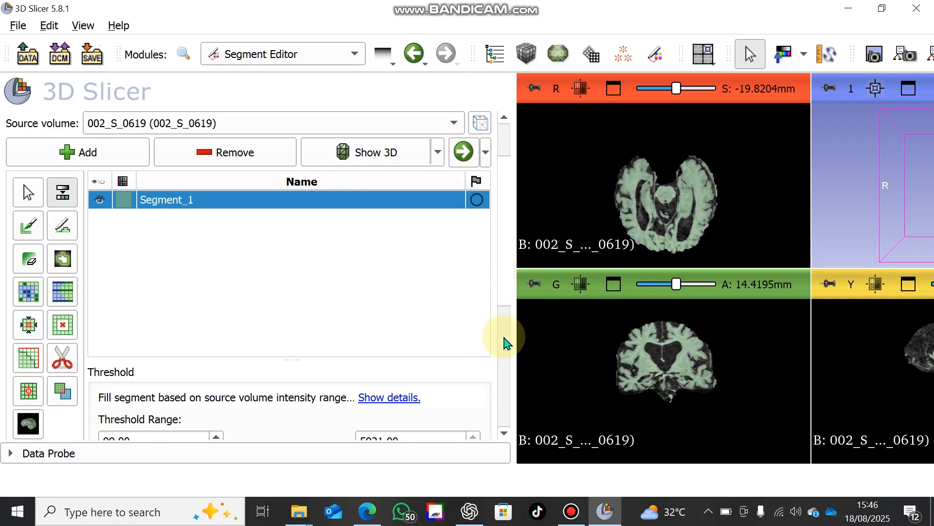
scroll(507, 341, "up", 2)
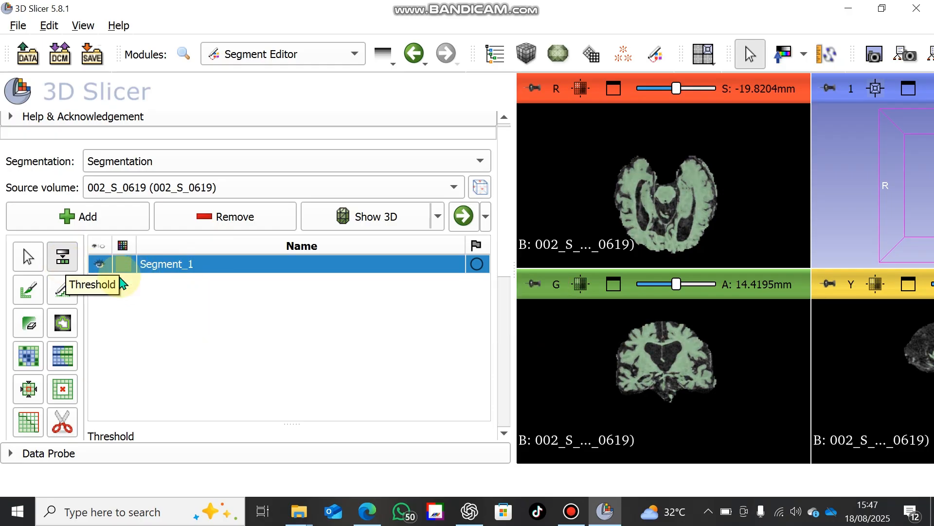
left_click(506, 331)
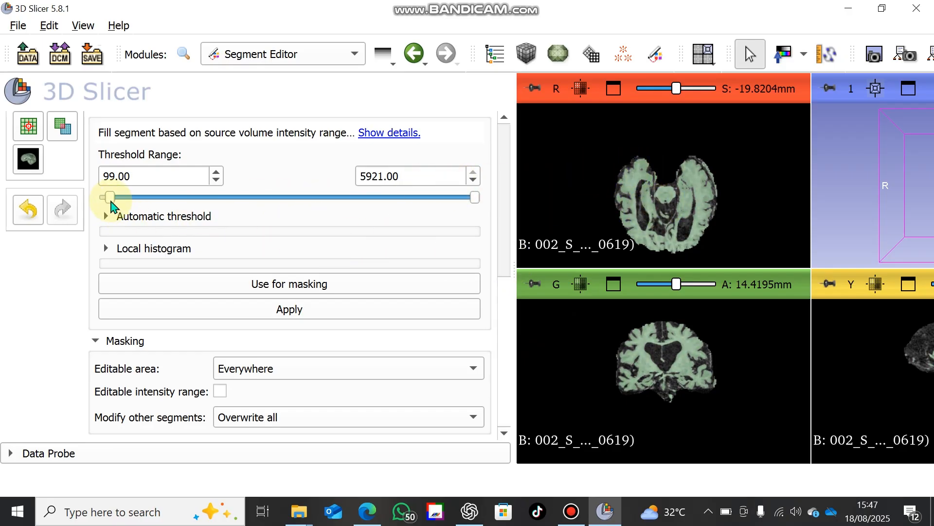
left_click_drag(111, 203, 129, 201)
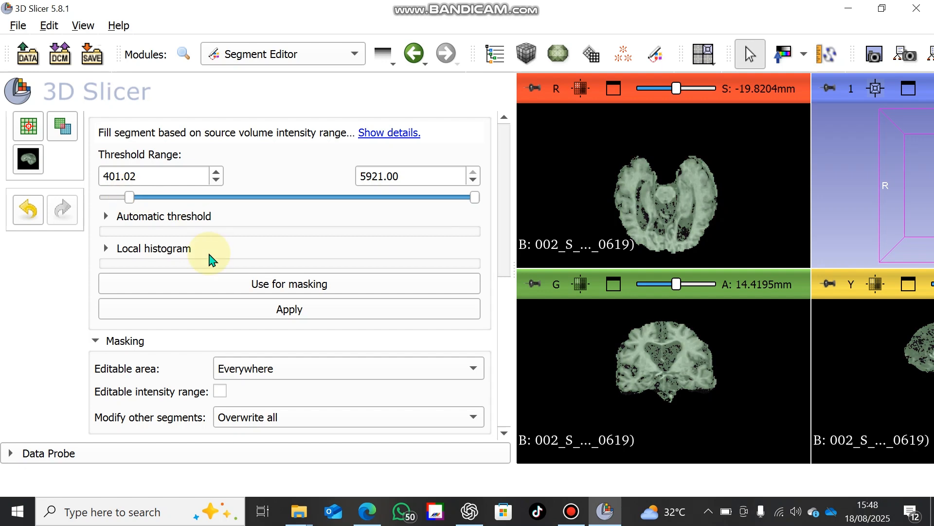
left_click(253, 316)
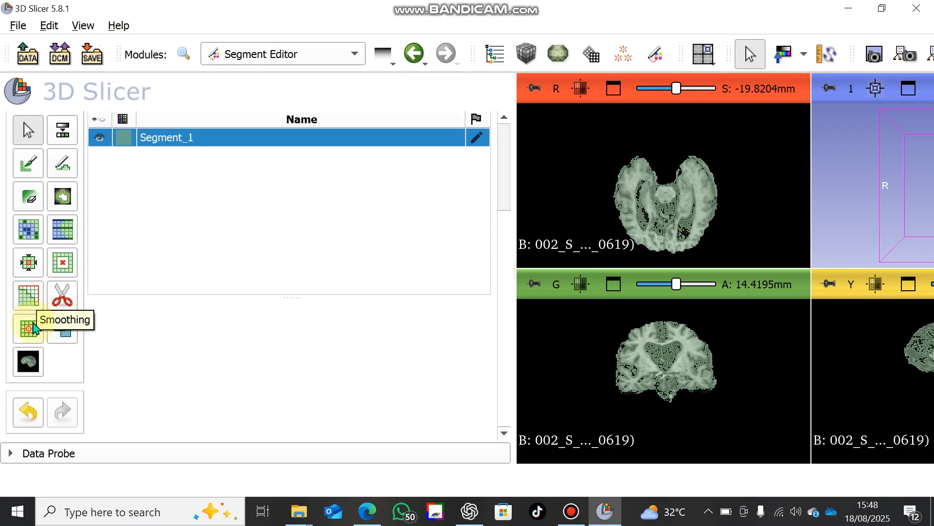
Smooth the segment with the Opening (remove extrusions) method and a 3.00 mm kernel
left_click(33, 306)
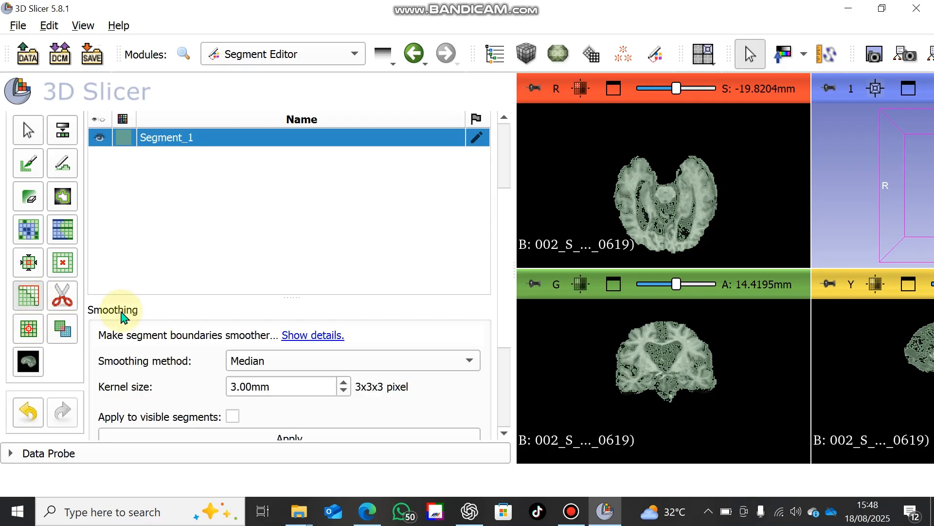
left_click(321, 364)
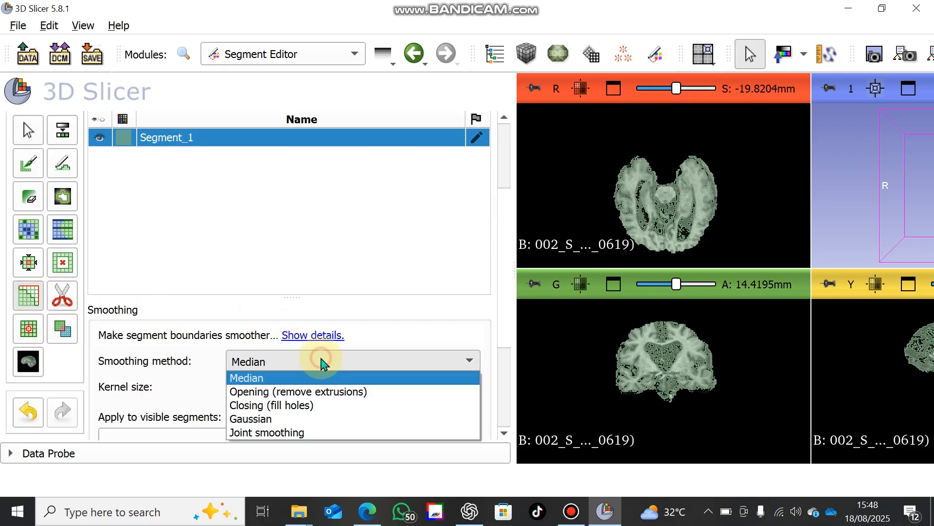
left_click(321, 393)
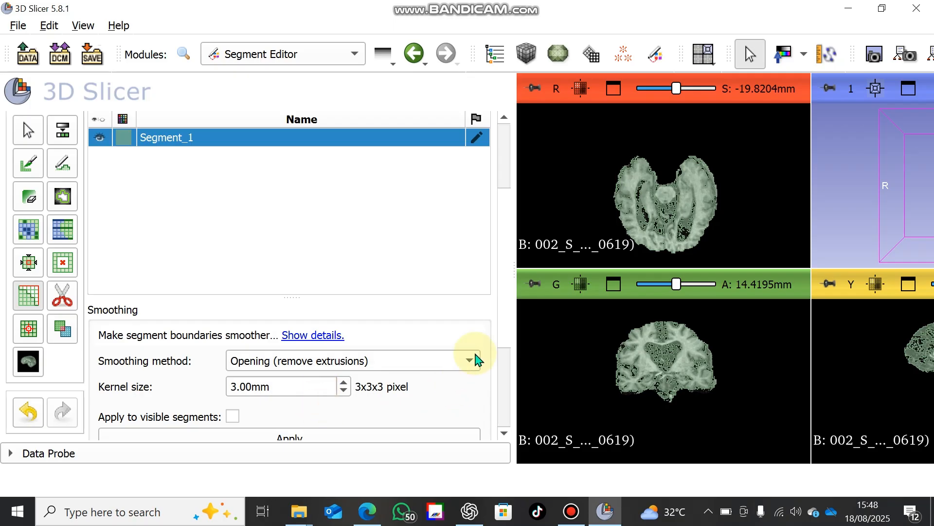
scroll(505, 355, "down", 3)
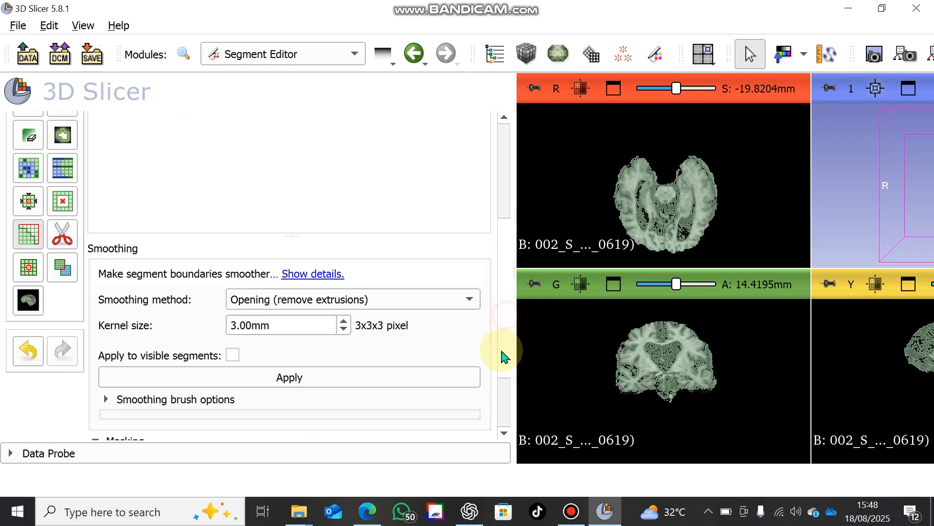
left_click(366, 346)
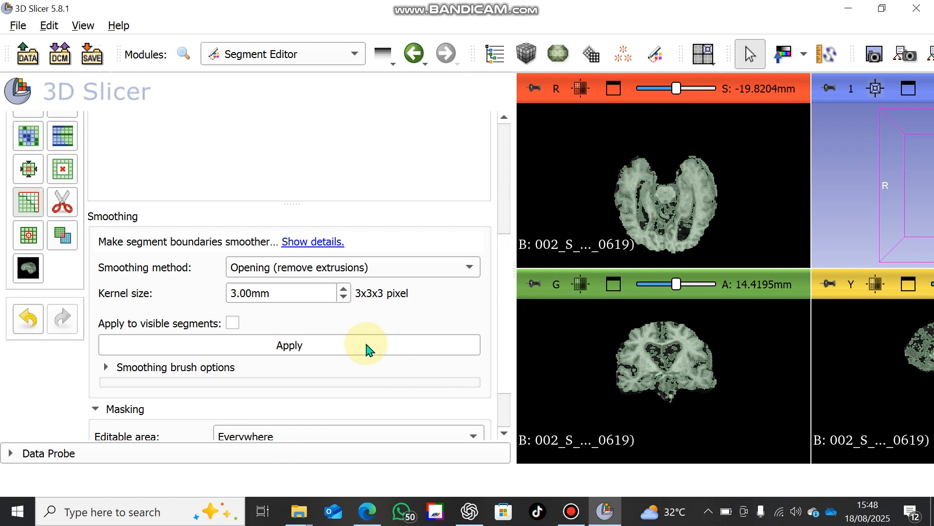
left_click(349, 345)
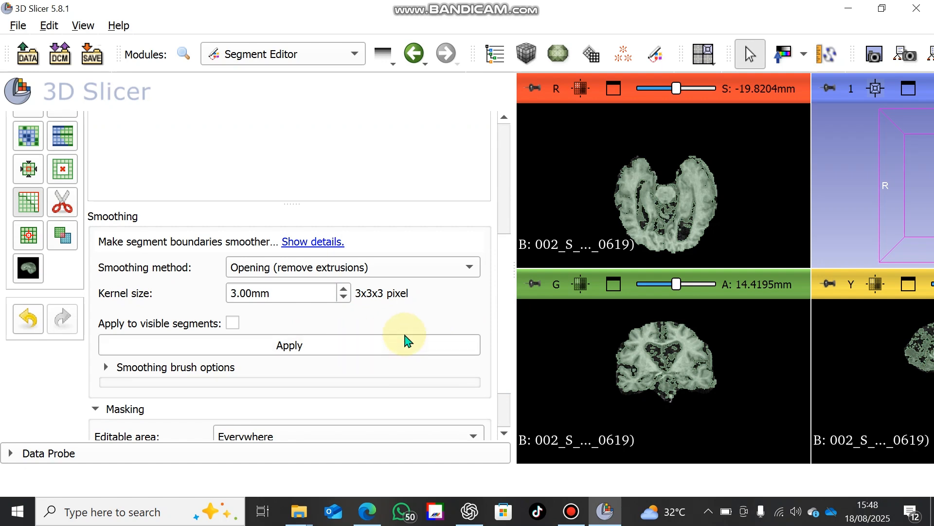
Remove small islands from the segment with a minimum size of 1000 voxels
left_click(29, 237)
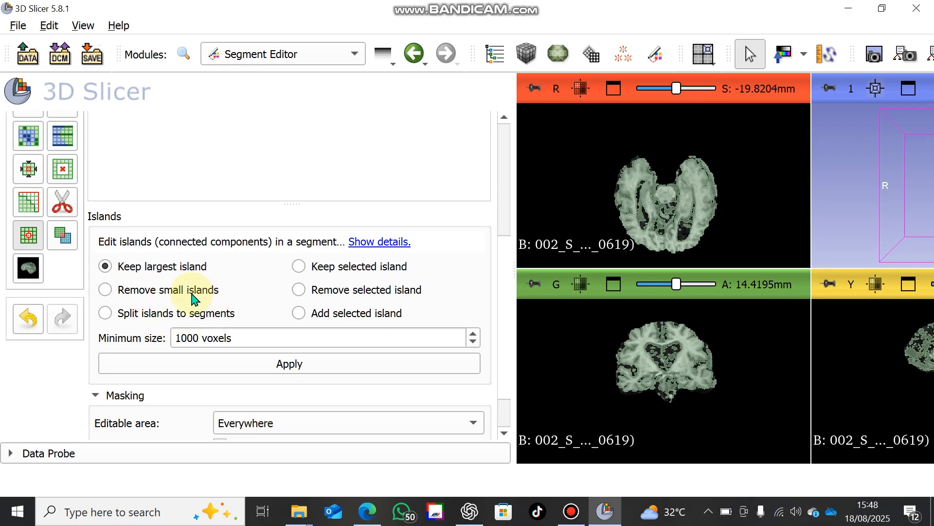
left_click(121, 290)
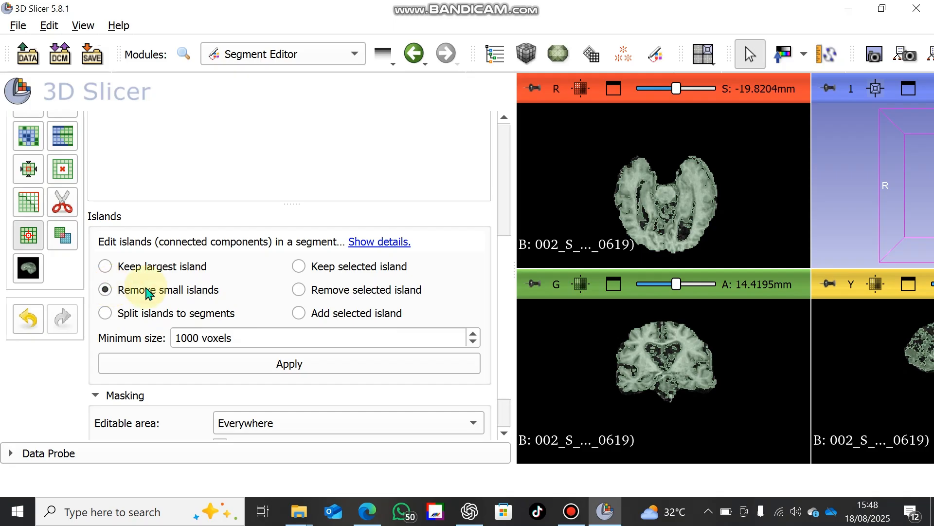
left_click(286, 372)
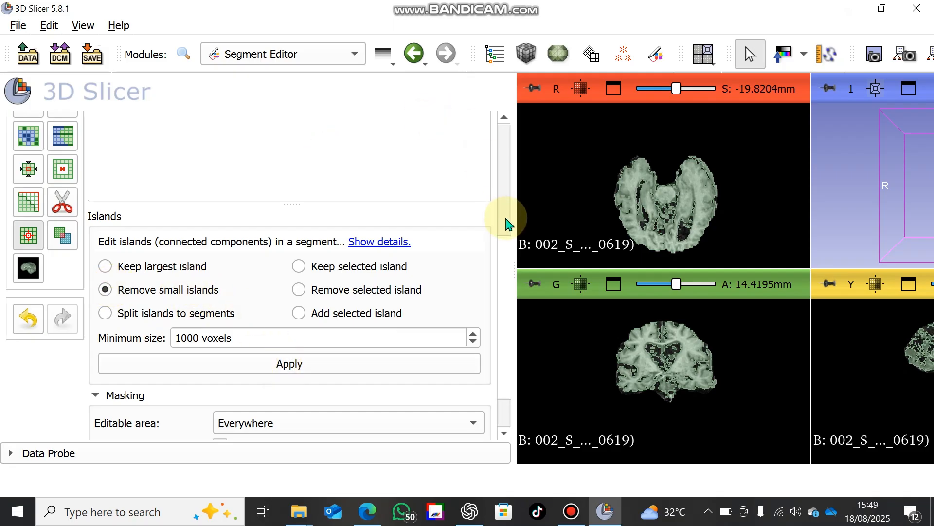
Show the segment in 3D and examine the brain model from several sides
scroll(501, 192, "up", 3)
scroll(504, 185, "up", 6)
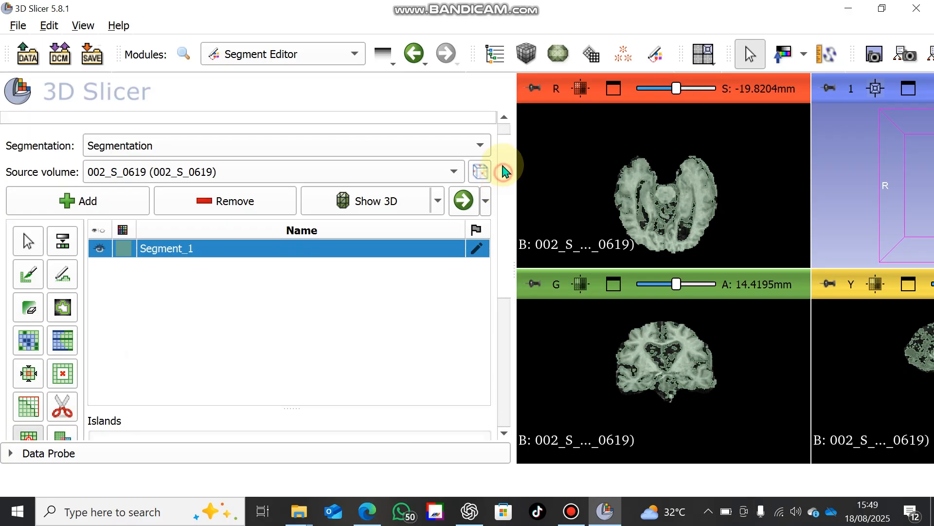
left_click(373, 208)
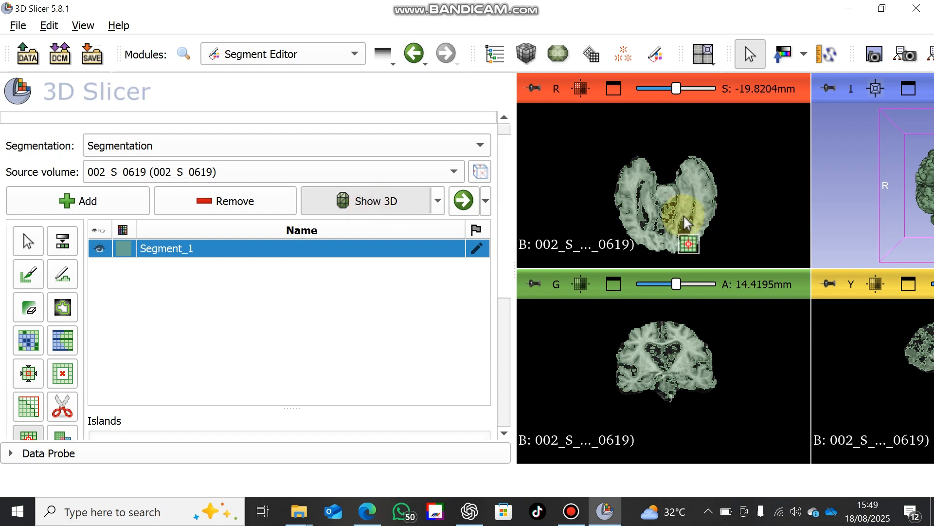
left_click(882, 10)
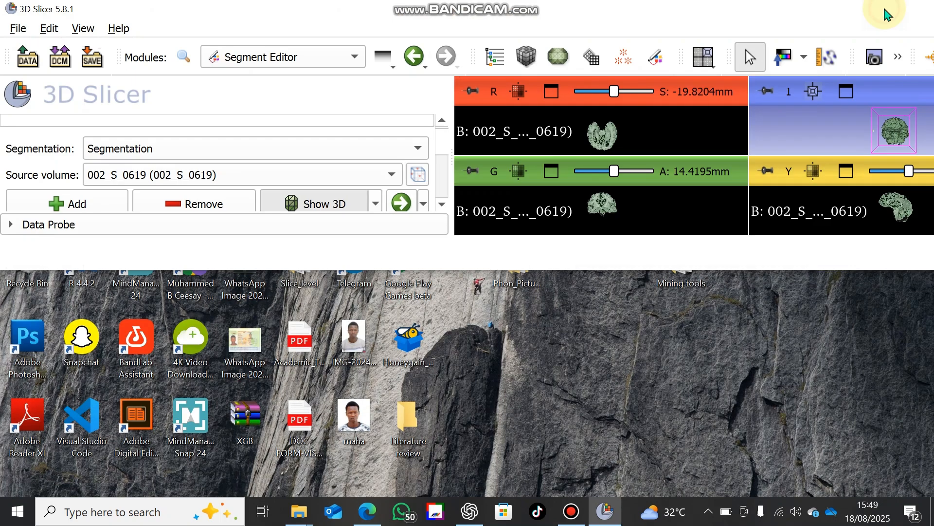
double_click(856, 13)
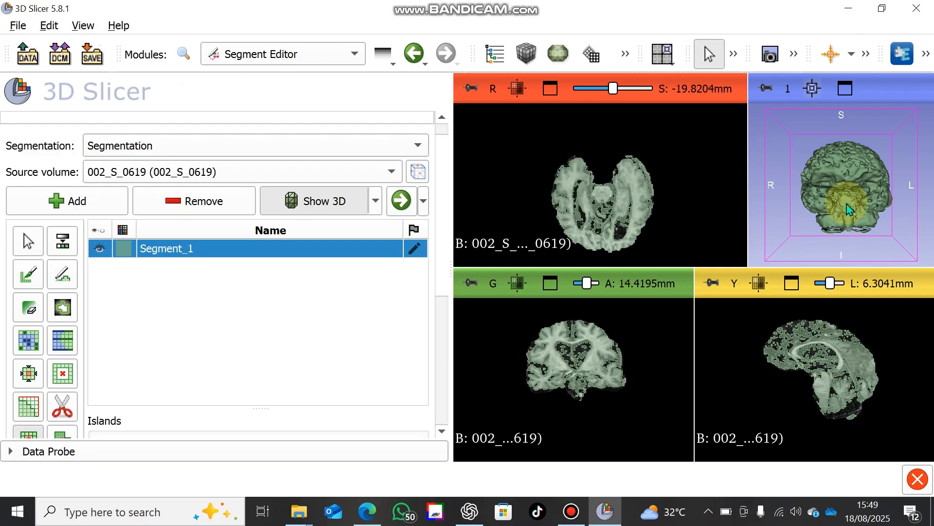
left_click_drag(846, 203, 865, 146)
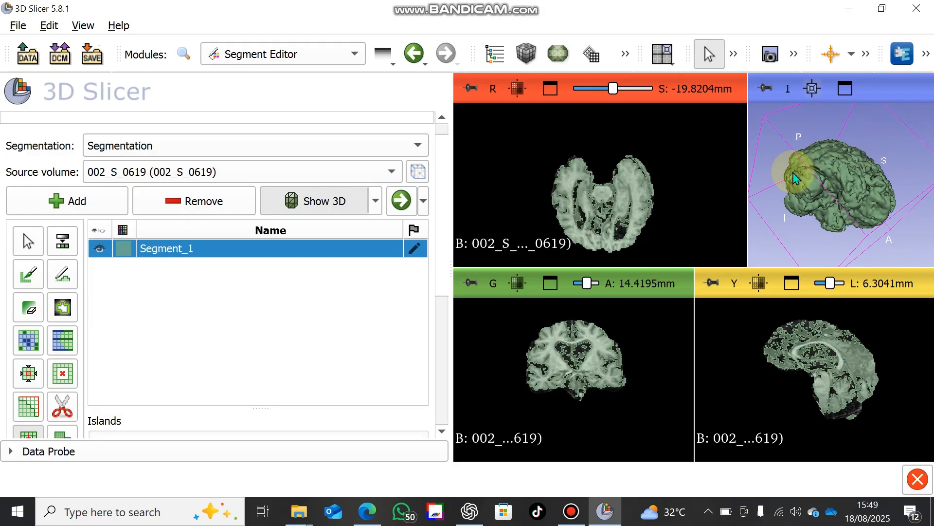
left_click_drag(814, 200, 754, 239)
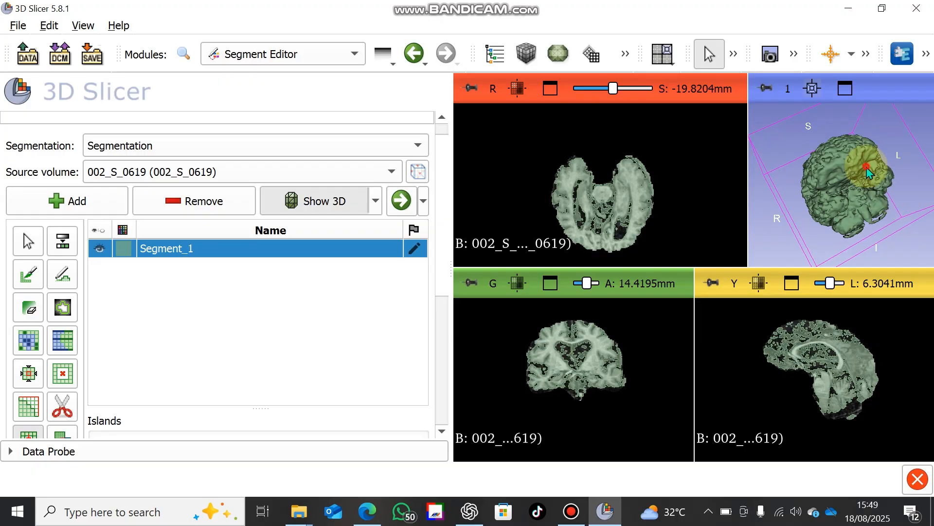
left_click_drag(866, 166, 857, 199)
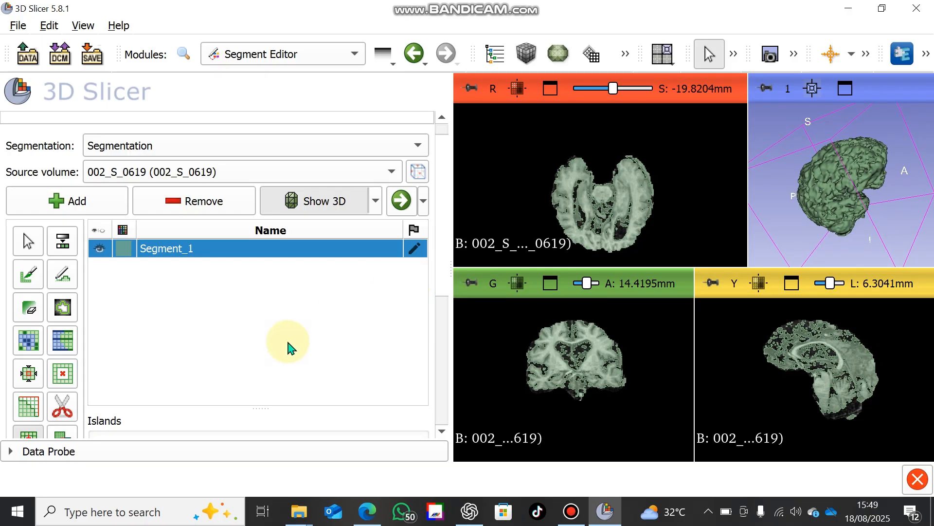
Start saving the scene data with only the skull-stripped volume selected, keeping the NRRD (.nrrd) format
left_click(97, 63)
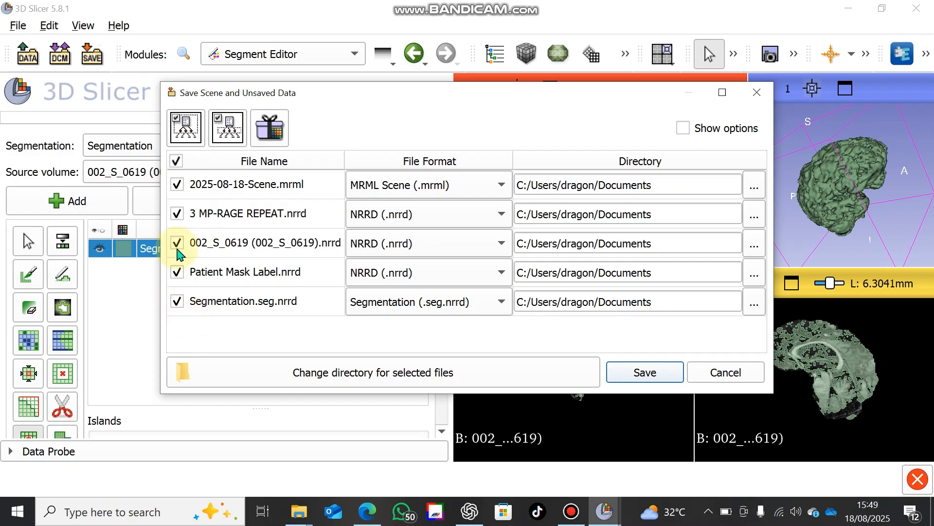
left_click(176, 160)
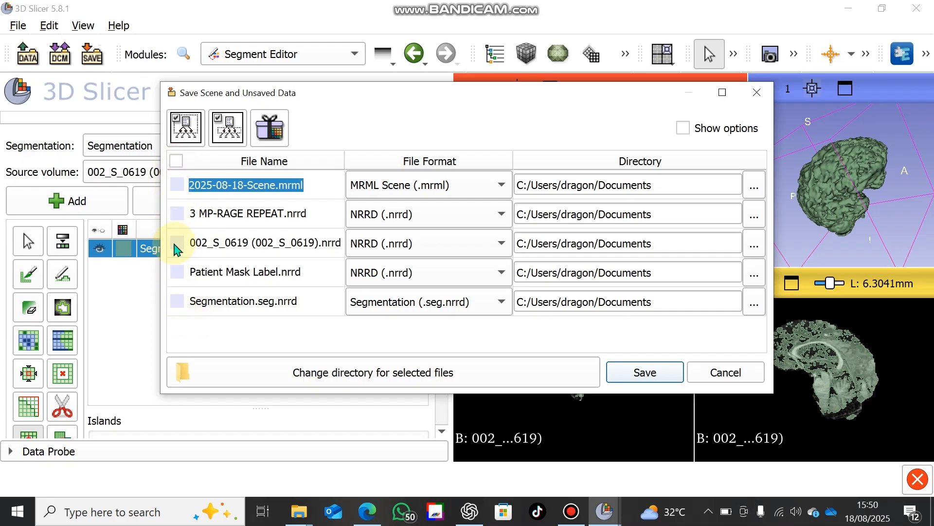
left_click(177, 243)
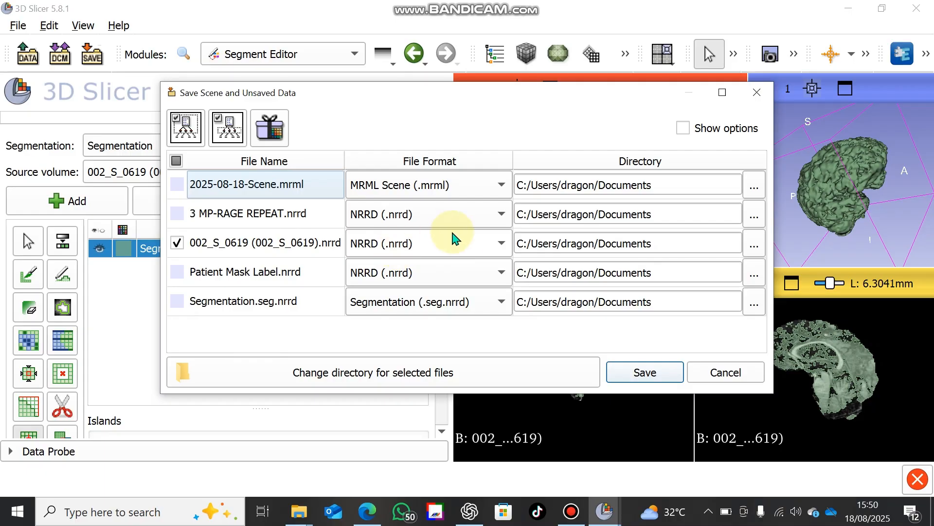
left_click(471, 245)
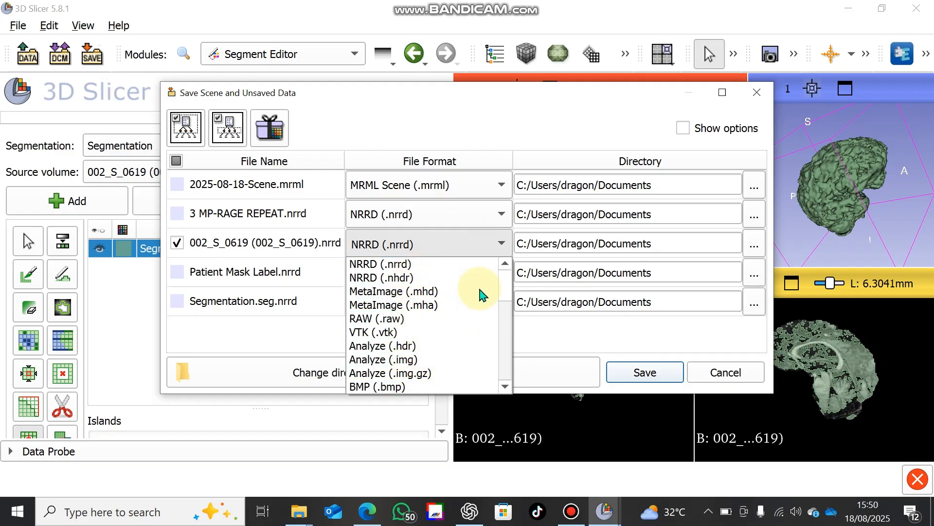
left_click(506, 327)
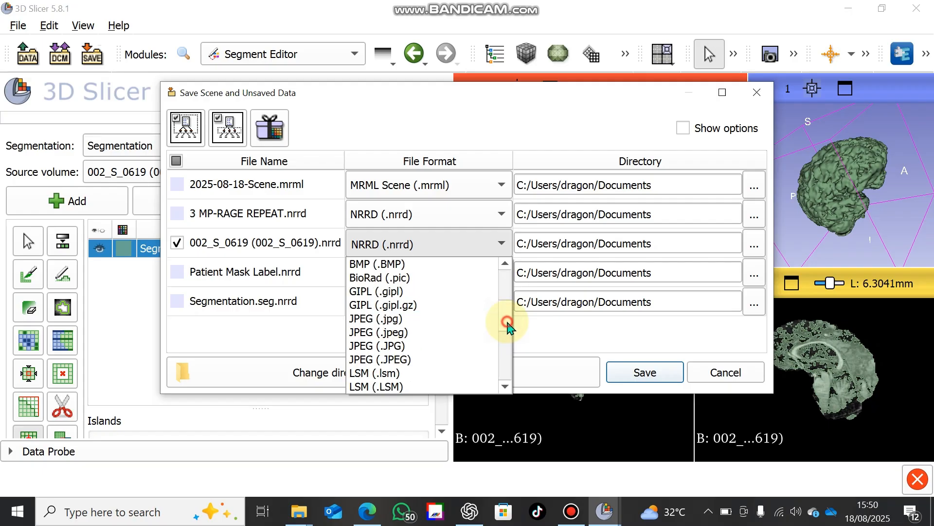
left_click_drag(507, 324, 508, 359)
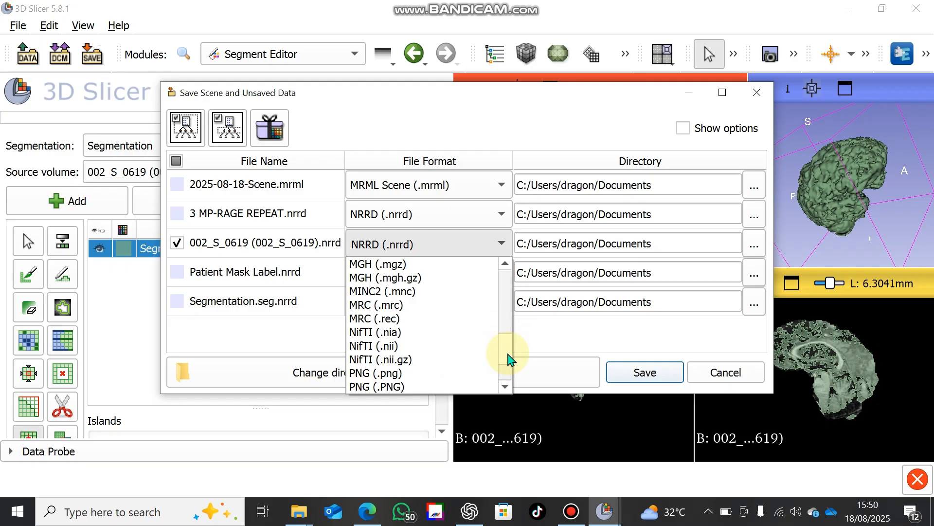
left_click_drag(508, 359, 504, 278)
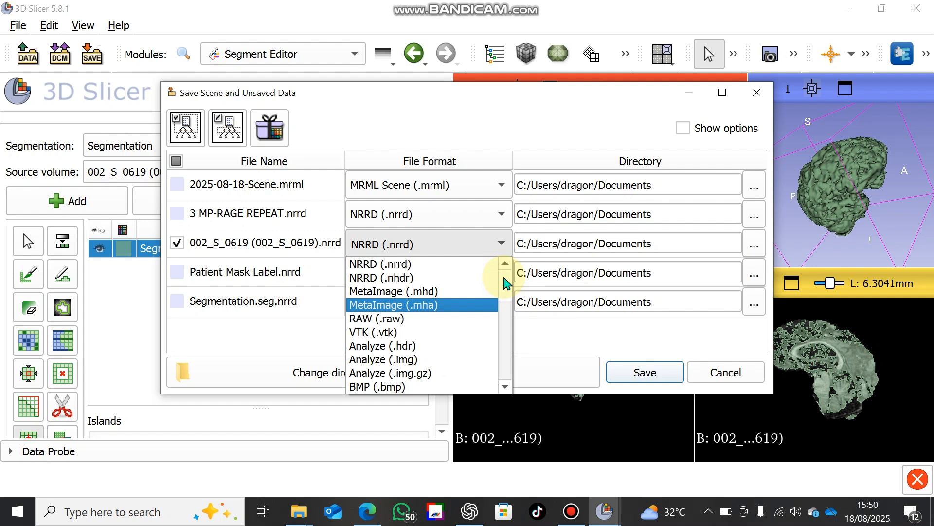
left_click(406, 248)
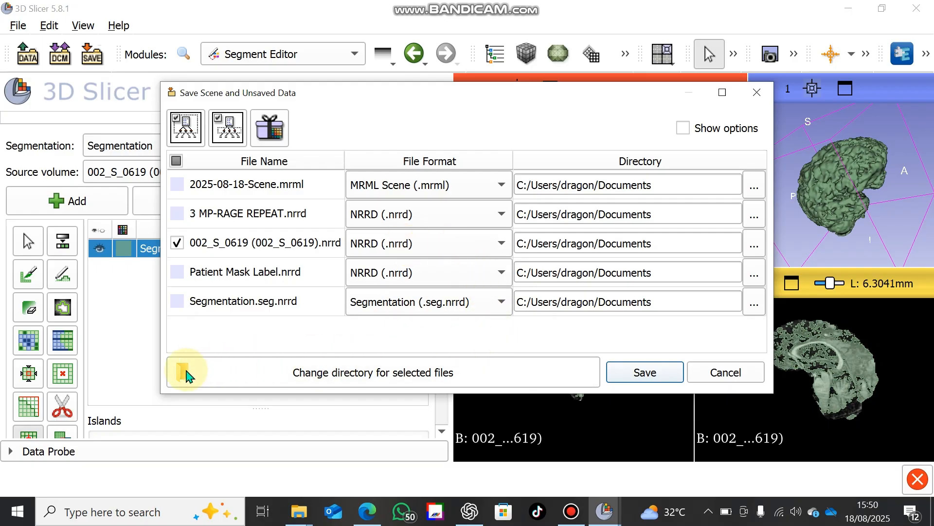
Create a folder named Example on the Desktop, set it as the selected volume's directory and save the volume there
left_click(225, 372)
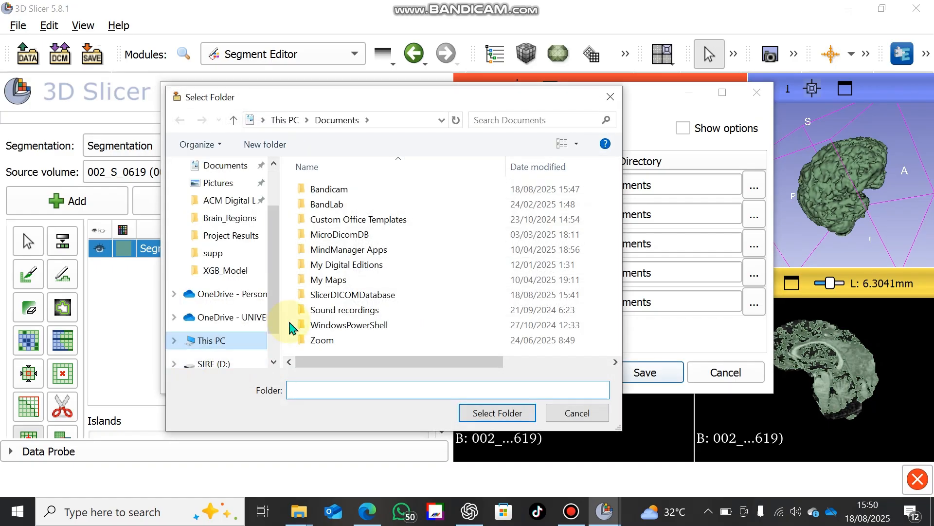
scroll(276, 285, "down", 1)
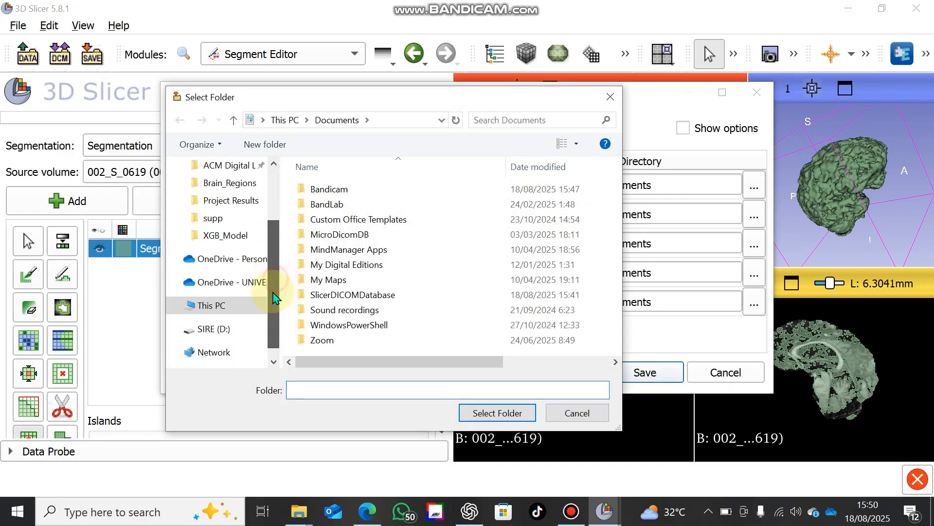
scroll(271, 287, "up", 2)
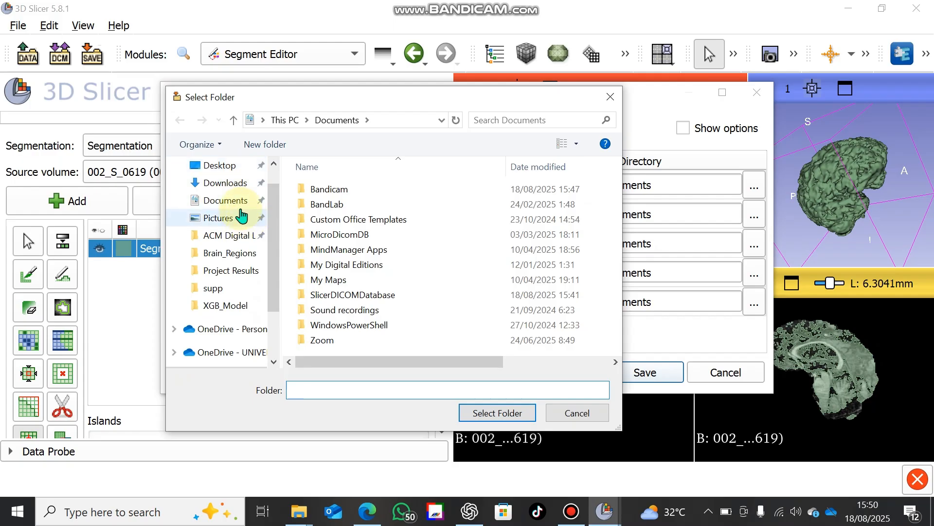
left_click(229, 166)
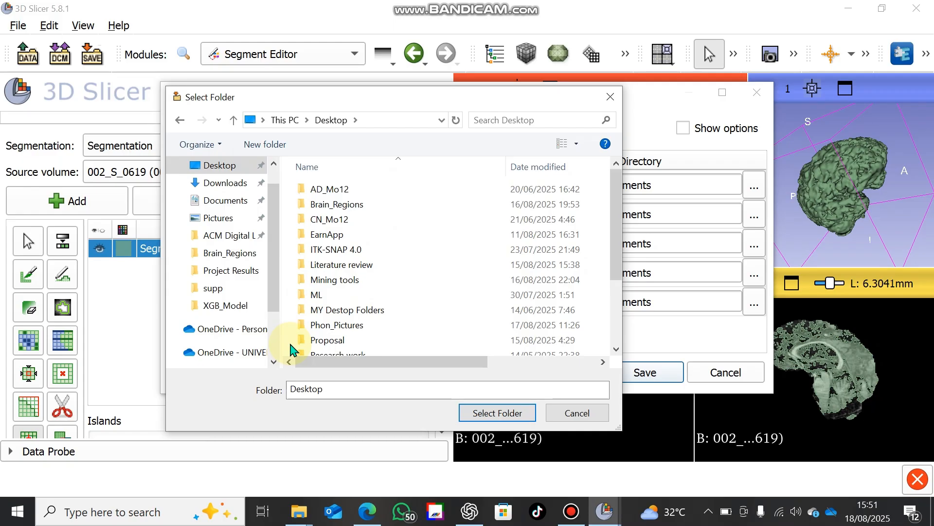
key("ctrl+shift+n")
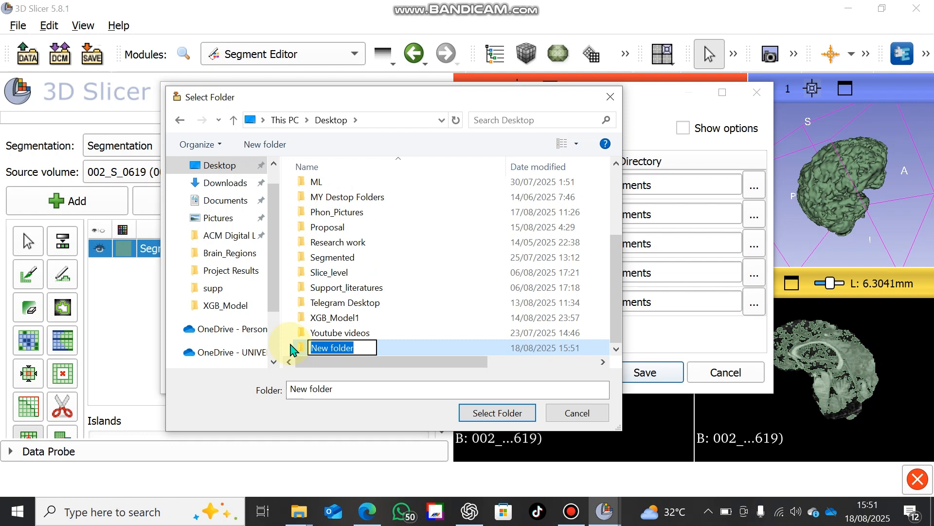
type("Example")
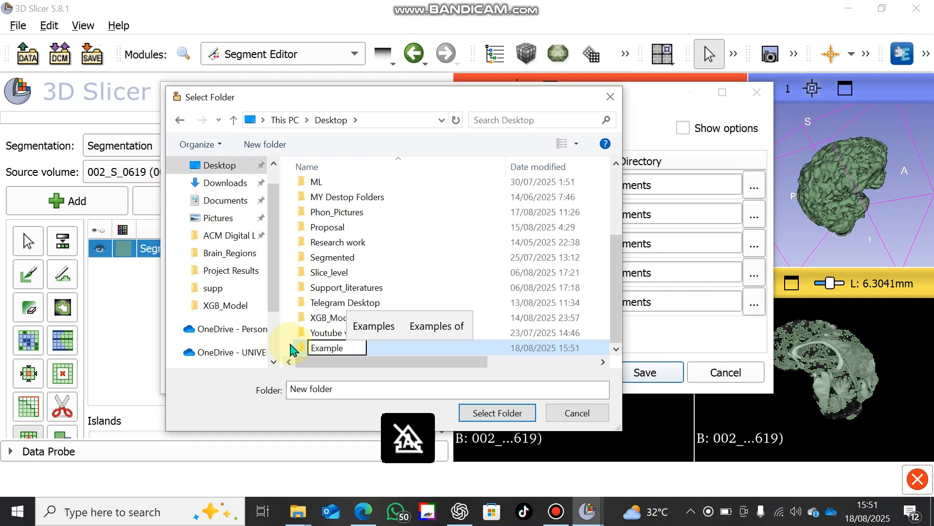
key("Return")
double_click(292, 346)
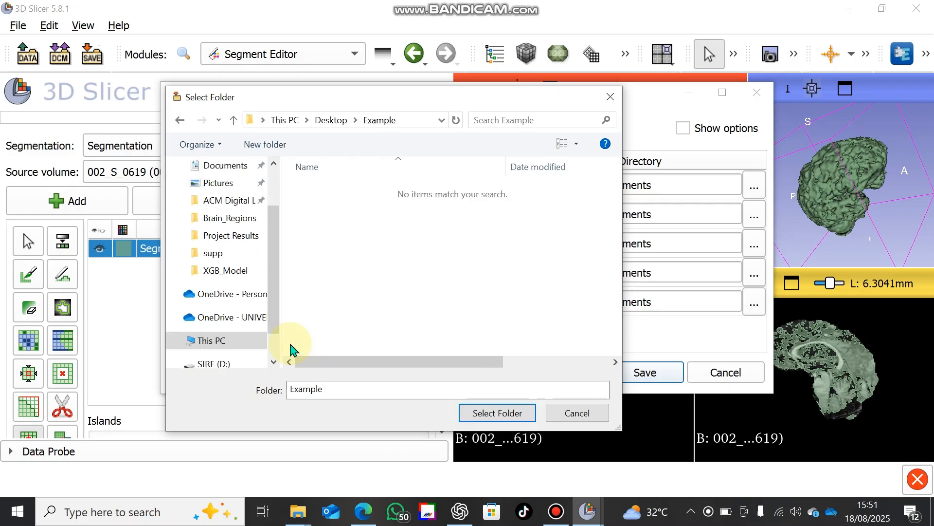
left_click(497, 413)
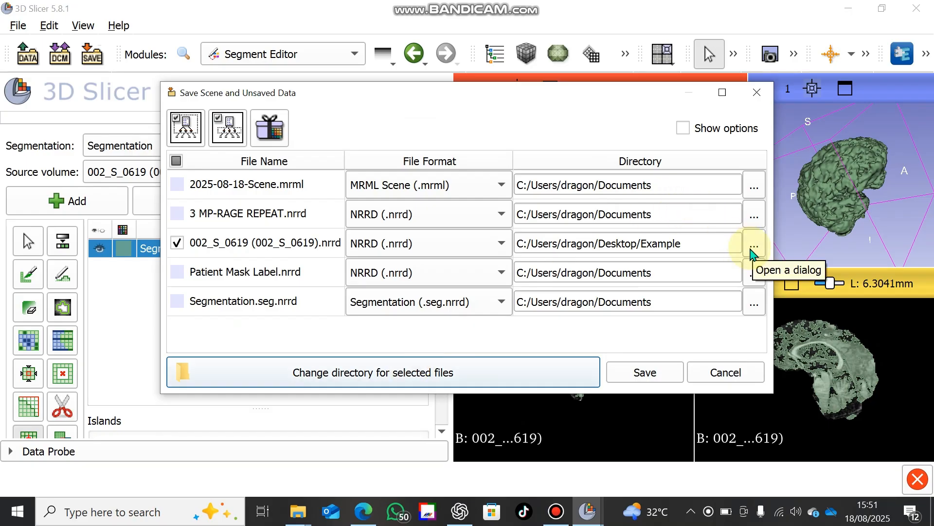
left_click(646, 373)
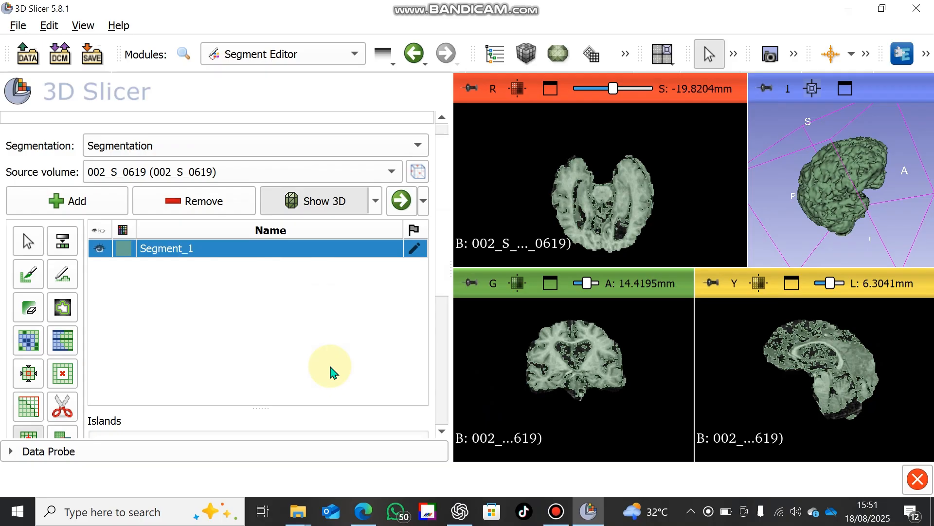
Close the scene and load the MPRAGE Repeat series of the ANGIOGRAPHY^CAROTIDS study from the DICOM database
key("ctrl+w")
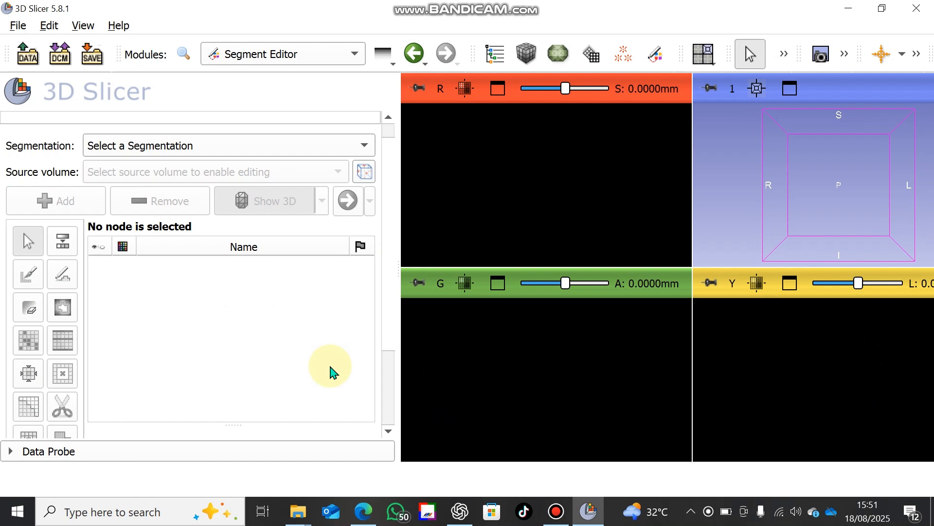
left_click(61, 55)
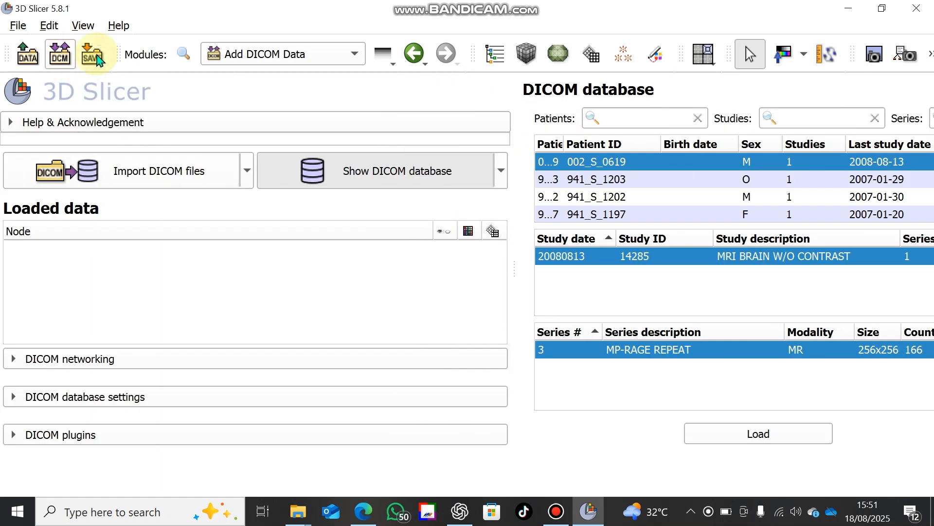
left_click(577, 180)
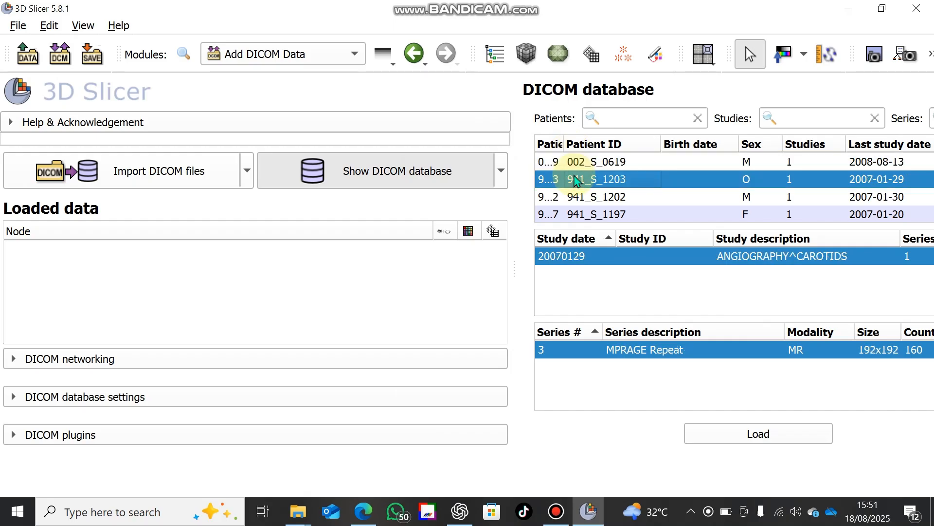
left_click(709, 441)
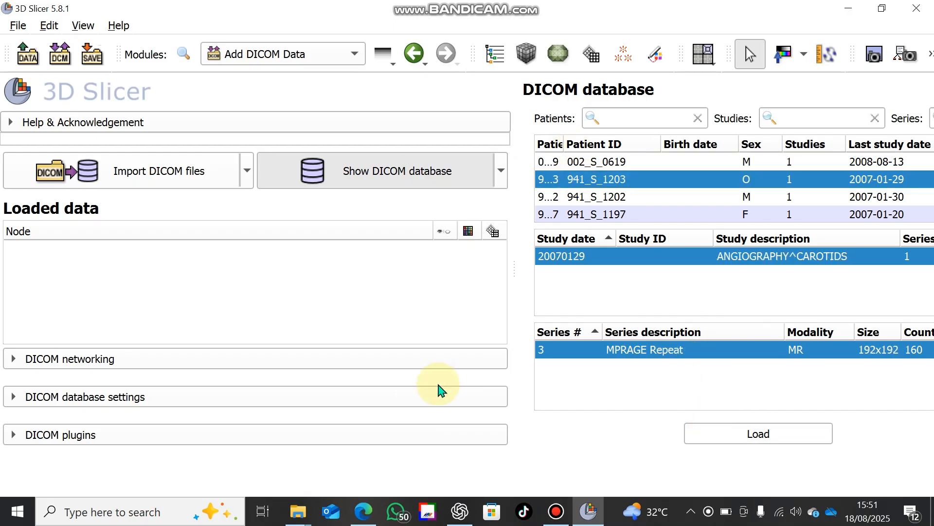
left_click(715, 443)
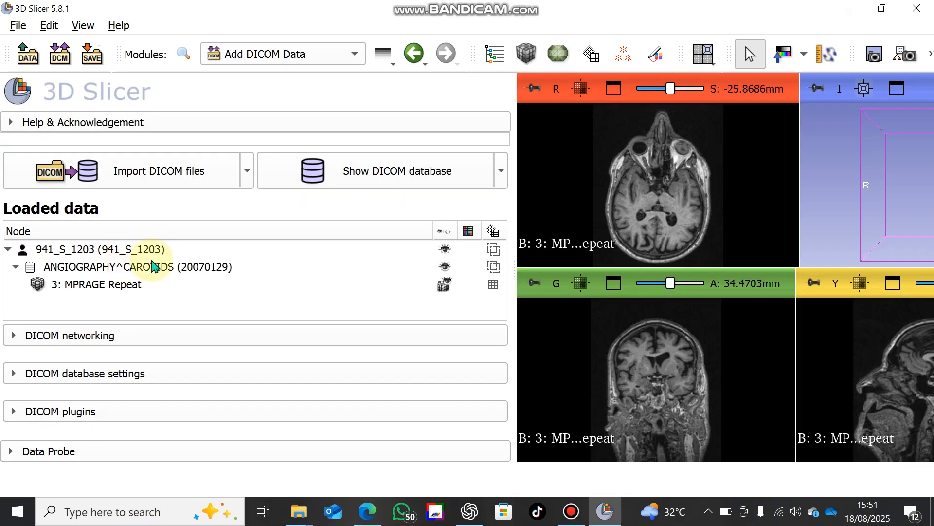
double_click(58, 247)
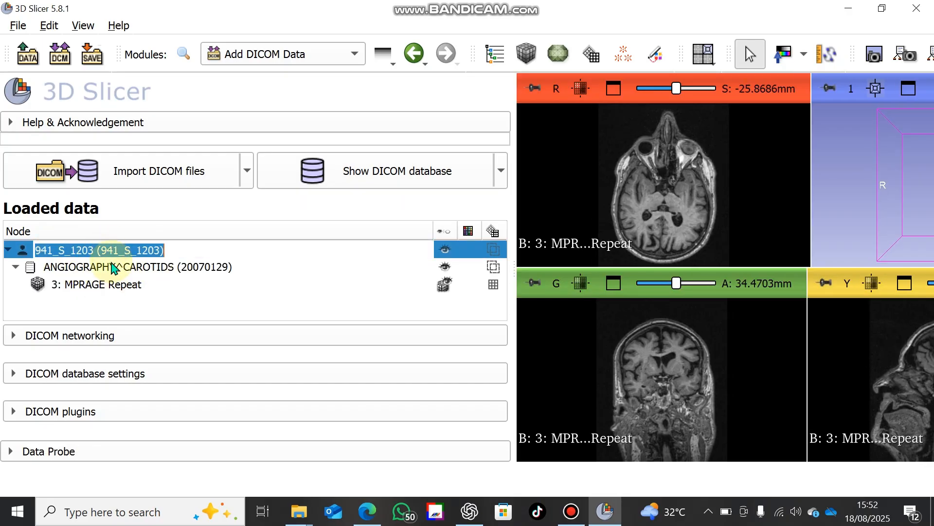
left_click_drag(114, 266, 261, 62)
left_click(261, 60)
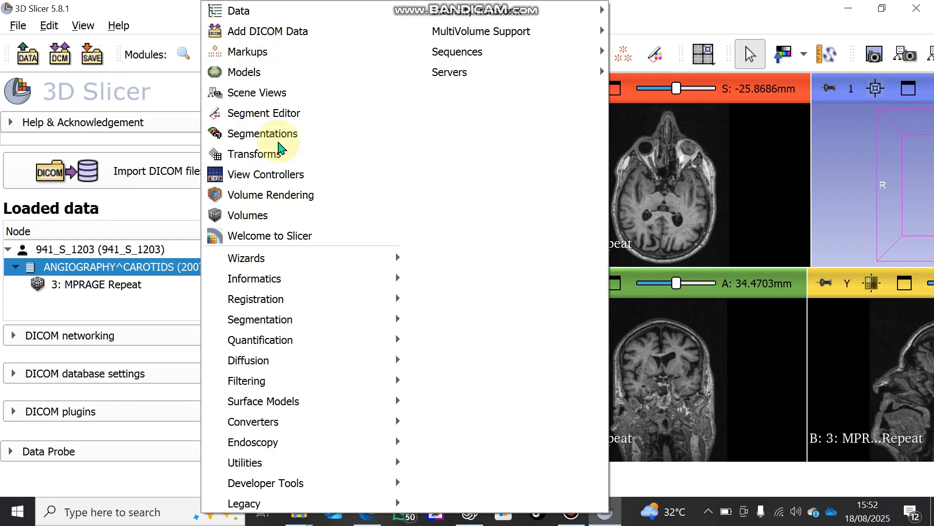
mouse_move(302, 318)
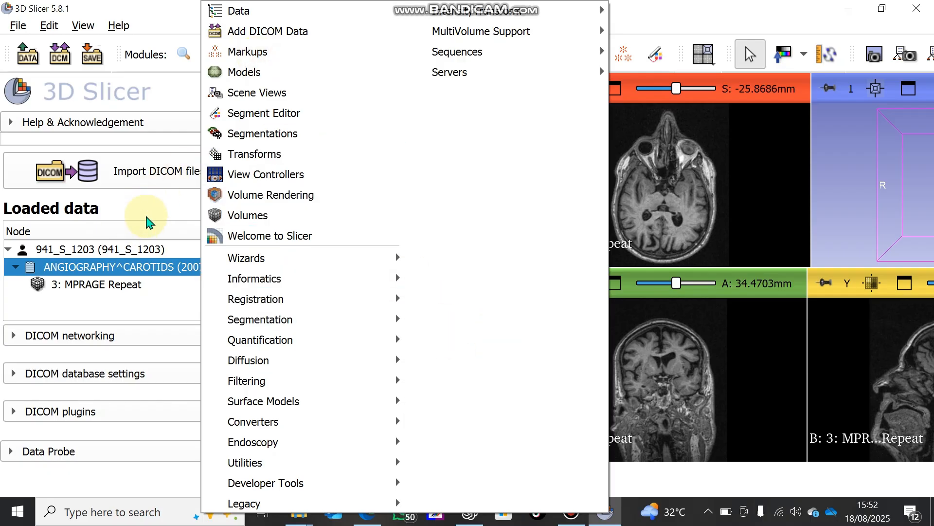
left_click(166, 209)
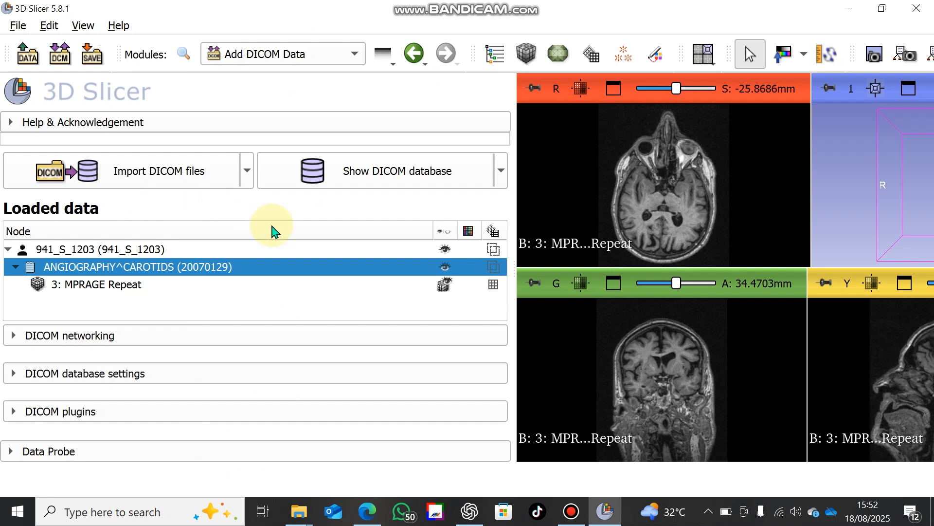